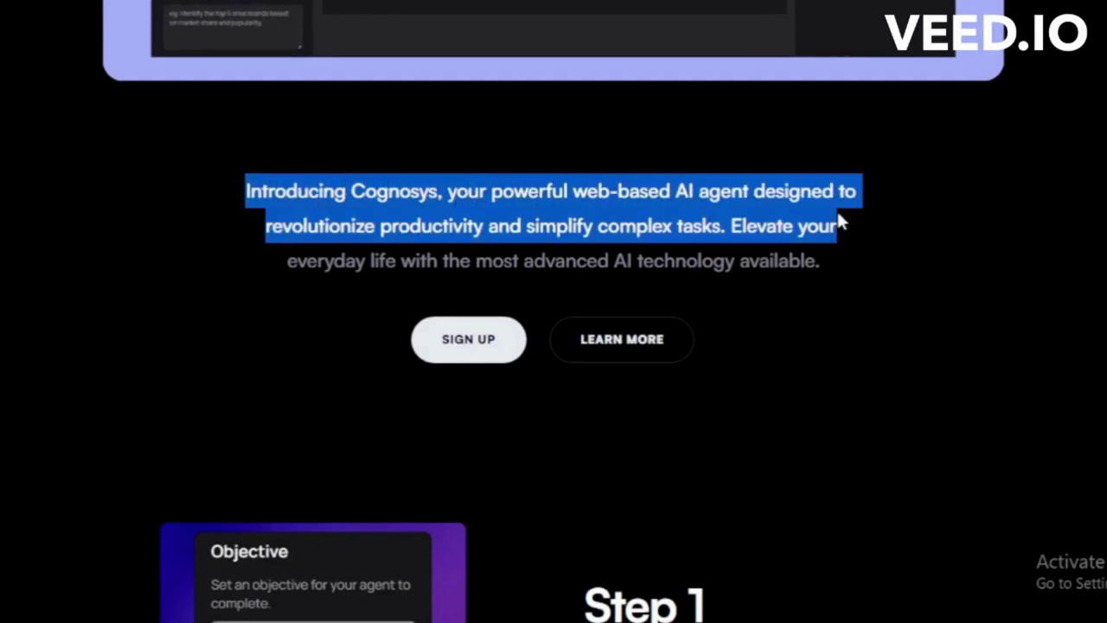
Read the Cognosys introduction and the Step 1 and Step 2 explanations on the landing page
click(837, 267)
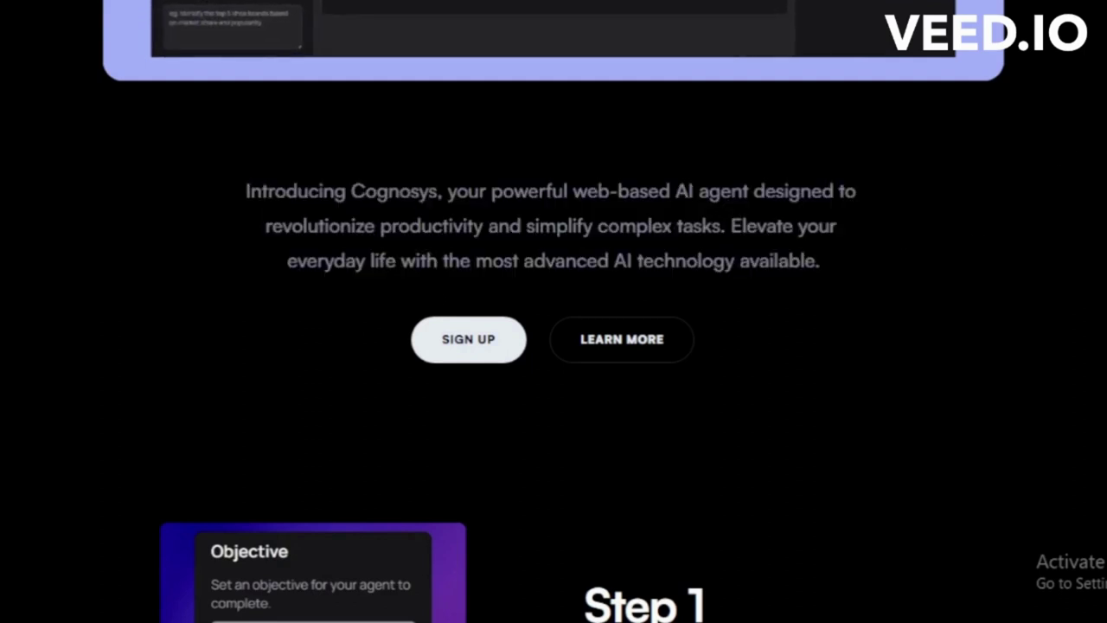
scroll(554, 346, down, 4)
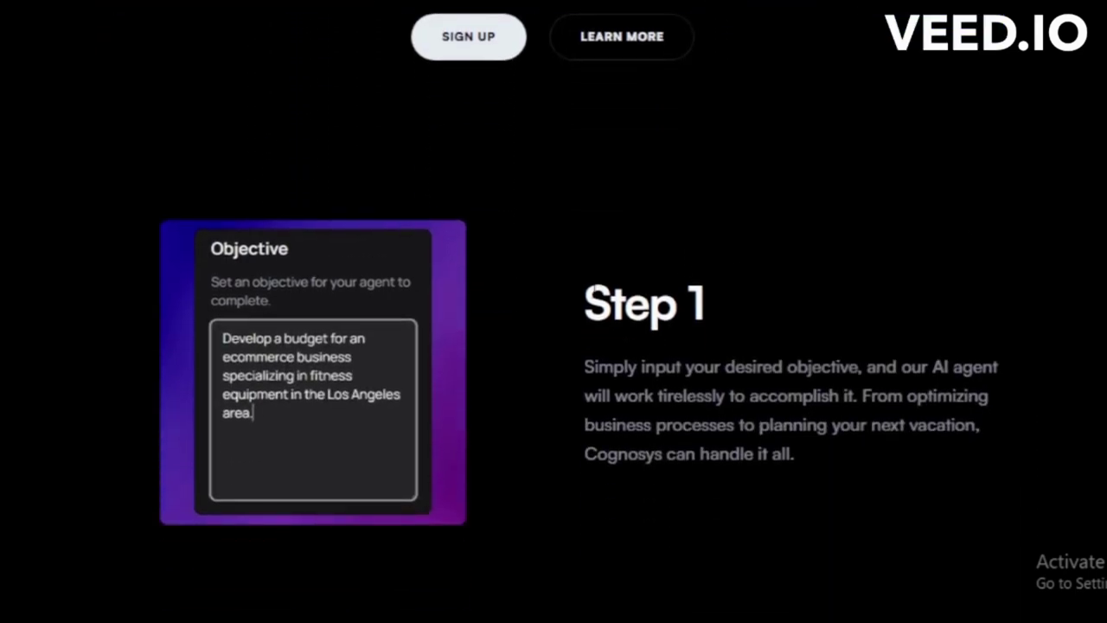
drag(586, 303, 733, 299)
click(712, 325)
drag(577, 364, 799, 447)
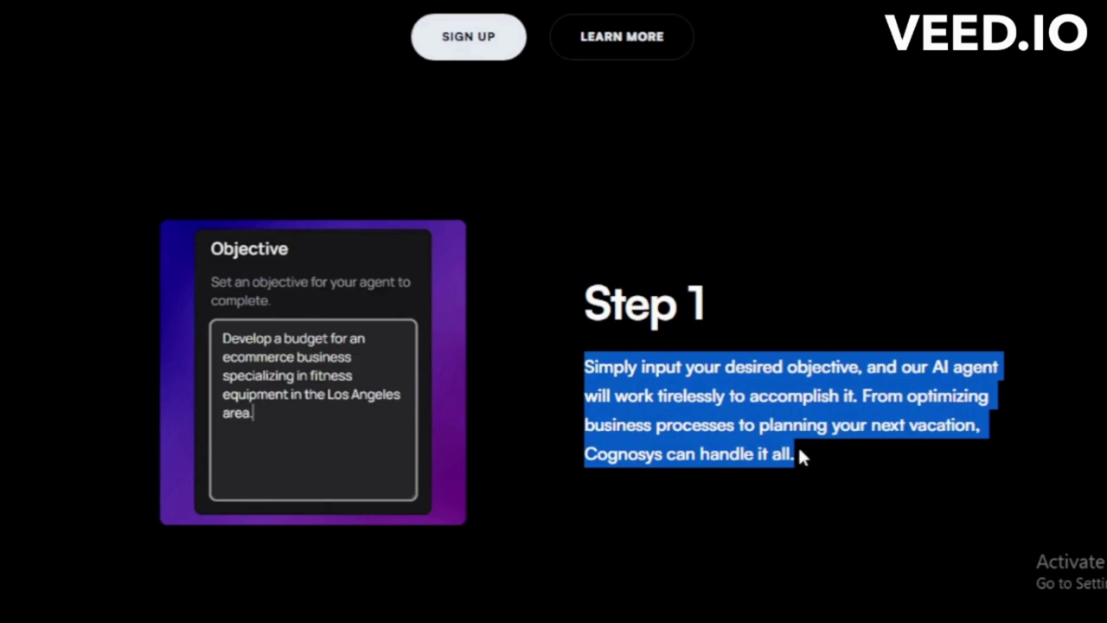
click(924, 350)
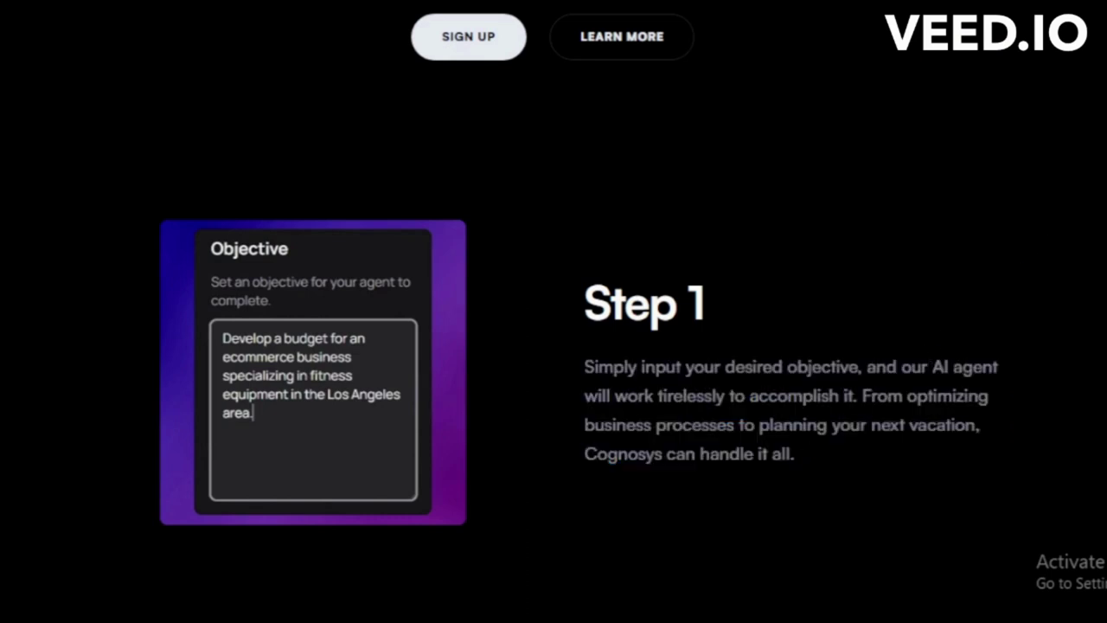
scroll(554, 311, down, 5)
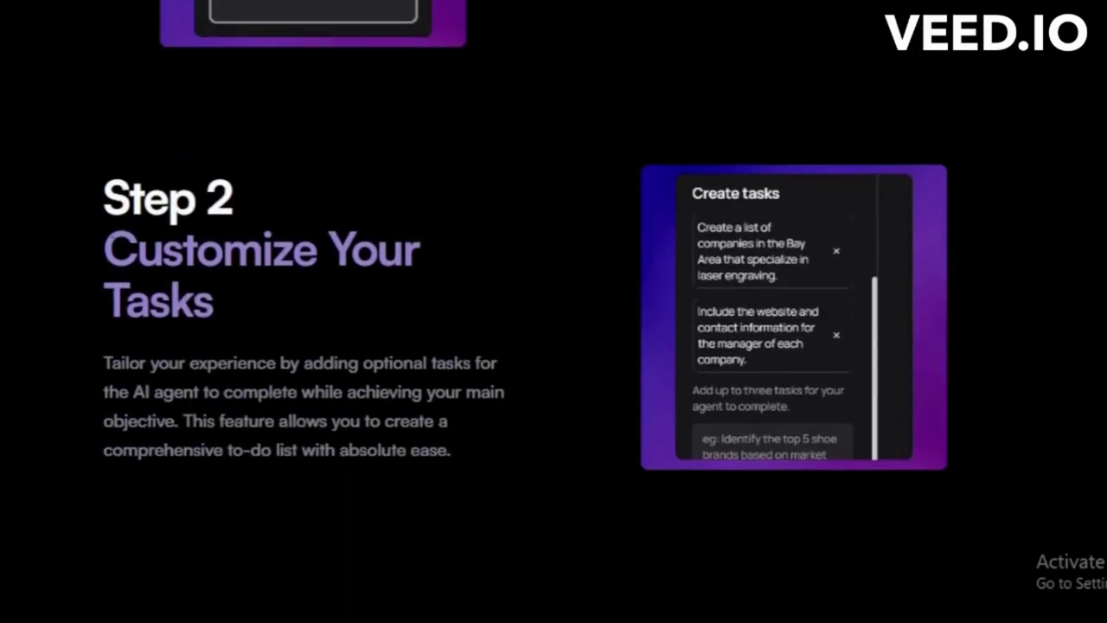
drag(102, 197, 240, 192)
drag(101, 249, 243, 303)
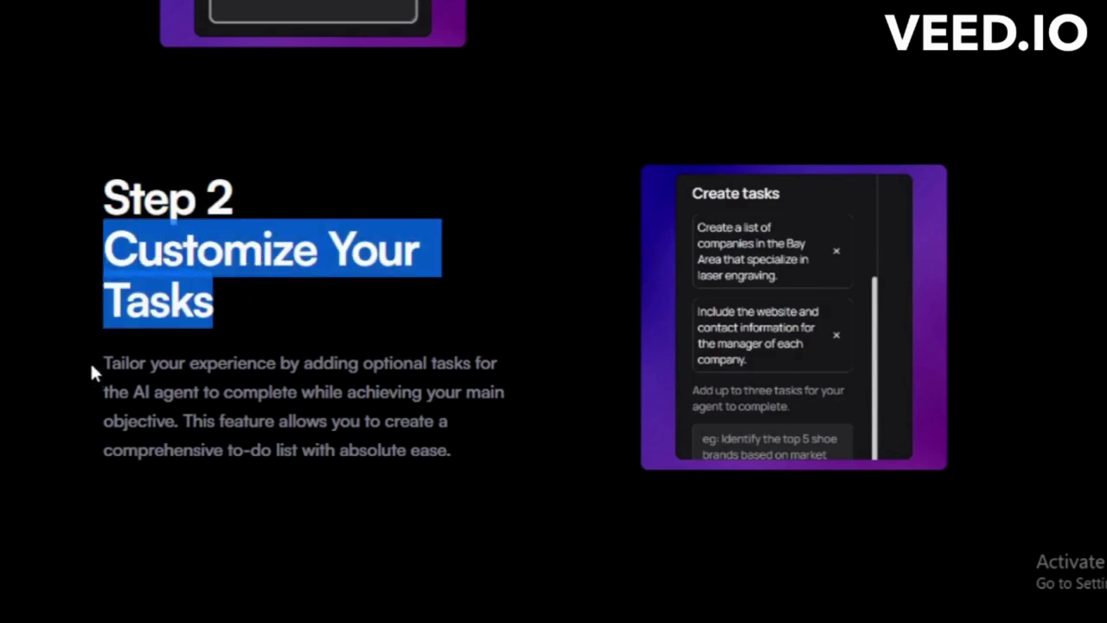
drag(92, 366, 466, 451)
click(522, 413)
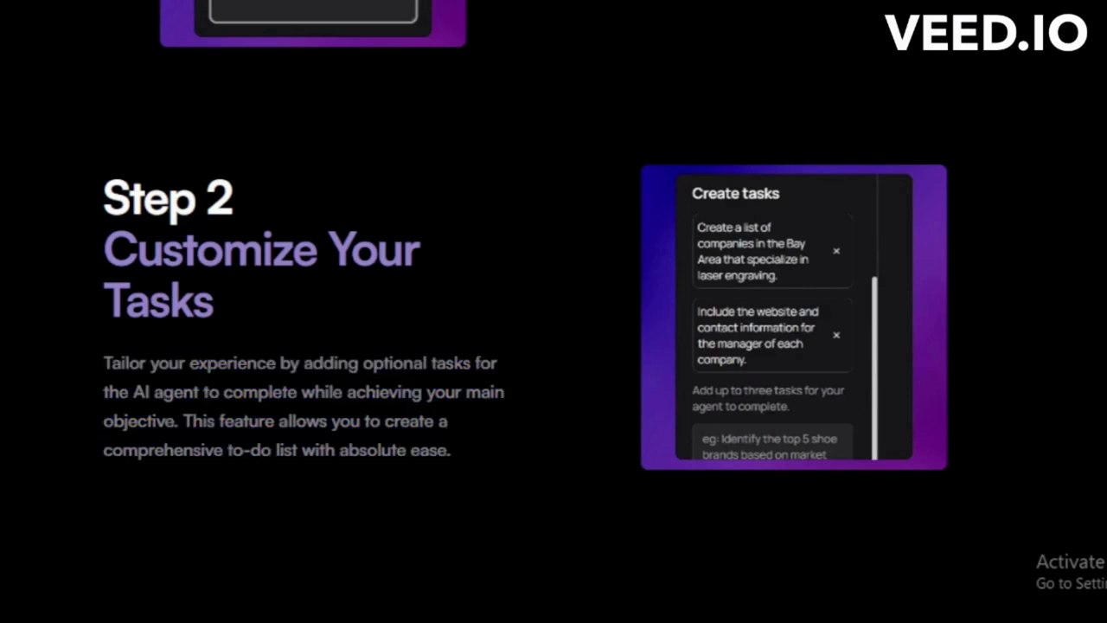
Read the Step 3 explanation about receiving results and look through the FAQ questions
scroll(716, 218, down, 5)
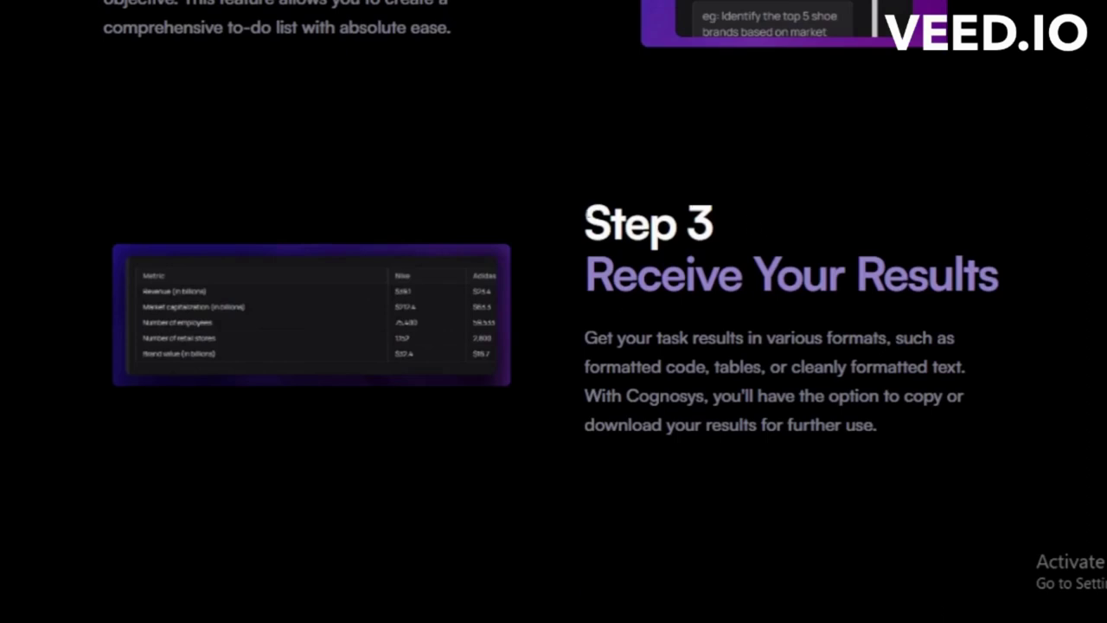
drag(583, 223, 746, 209)
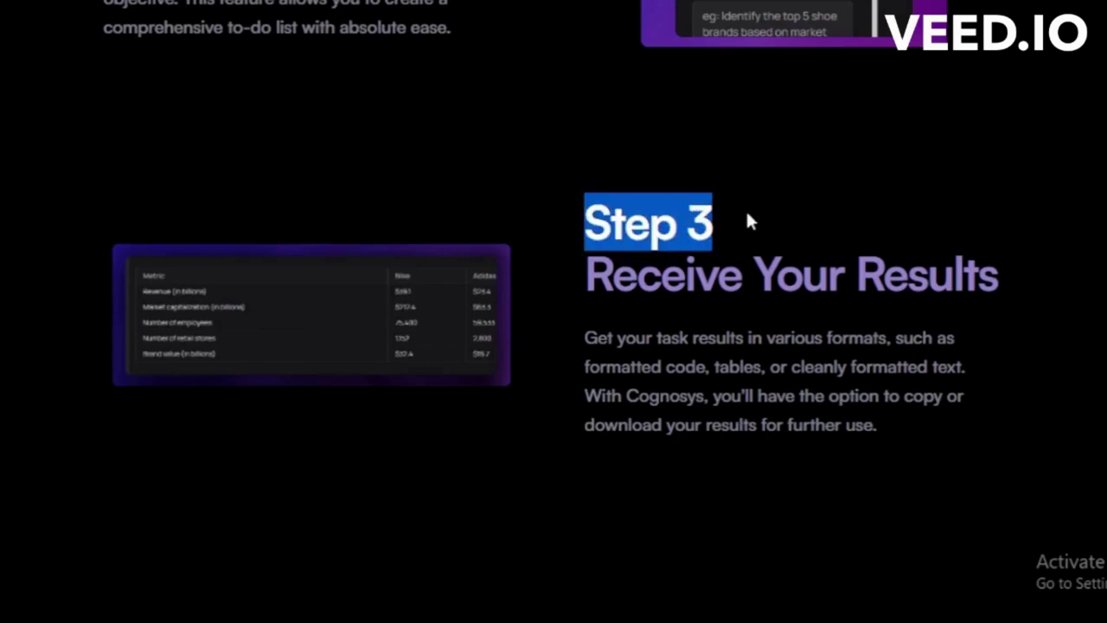
click(745, 209)
drag(584, 259, 1004, 268)
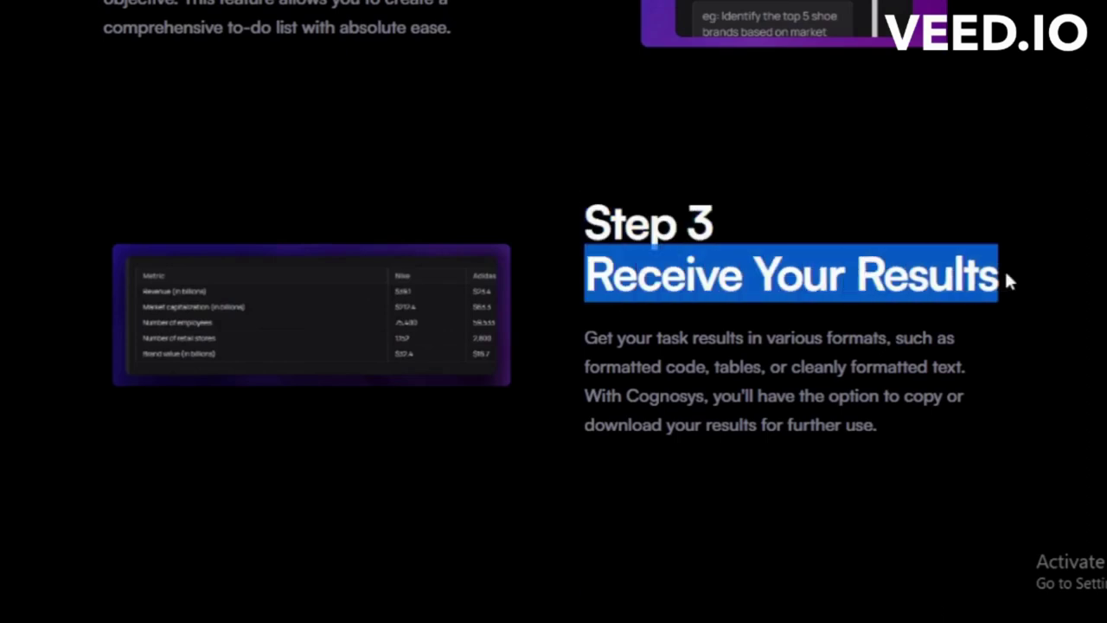
click(906, 292)
drag(585, 337, 890, 417)
click(892, 417)
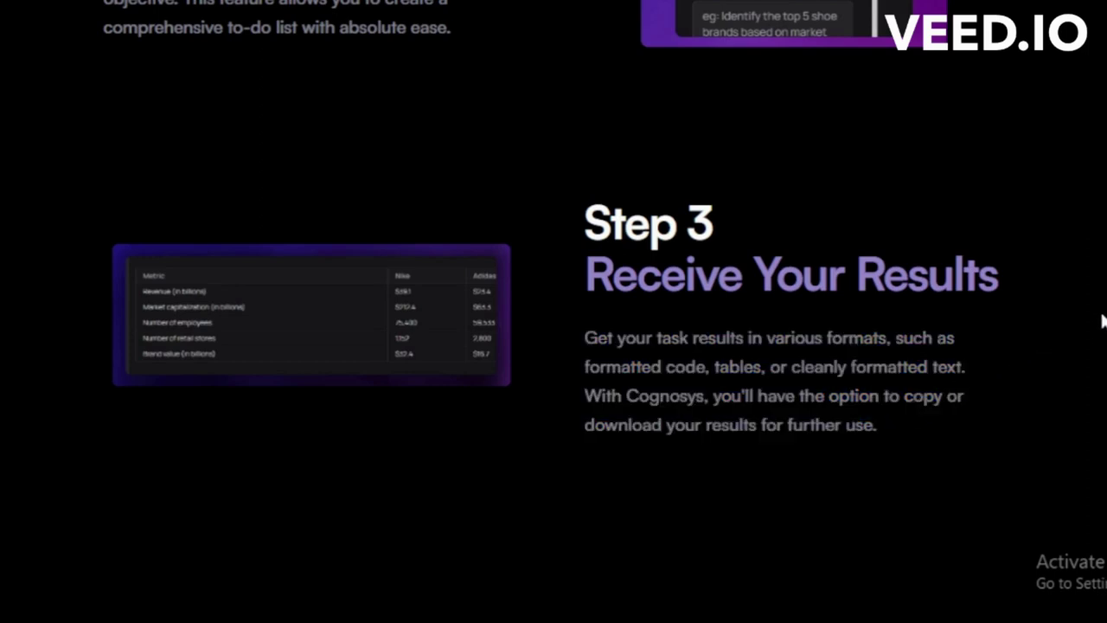
scroll(554, 312, down, 3)
scroll(554, 312, down, 5)
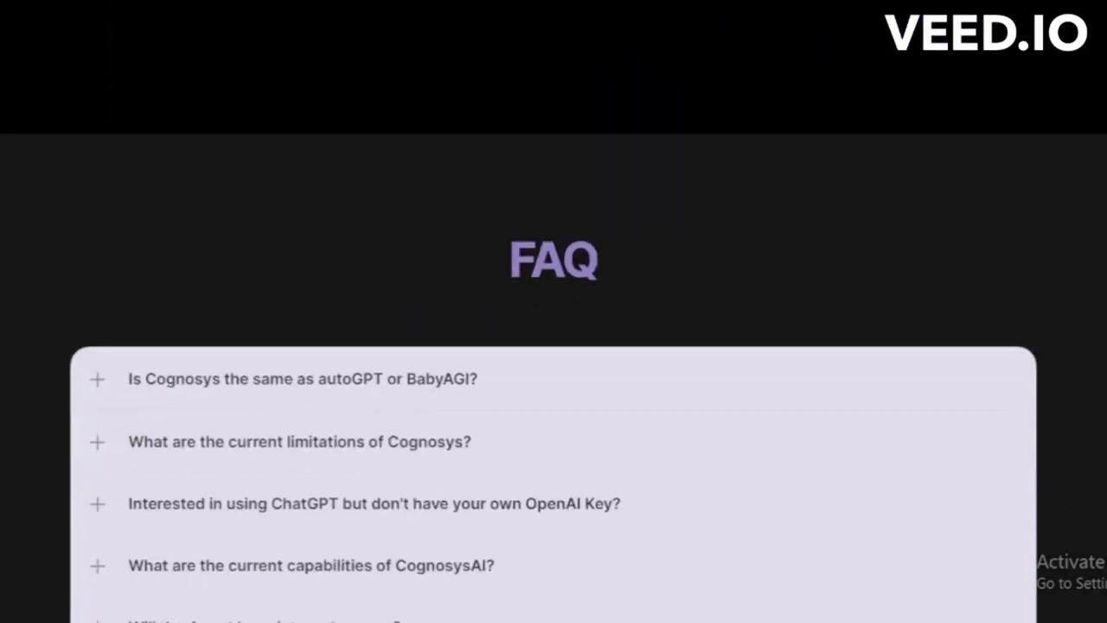
drag(513, 94, 637, 99)
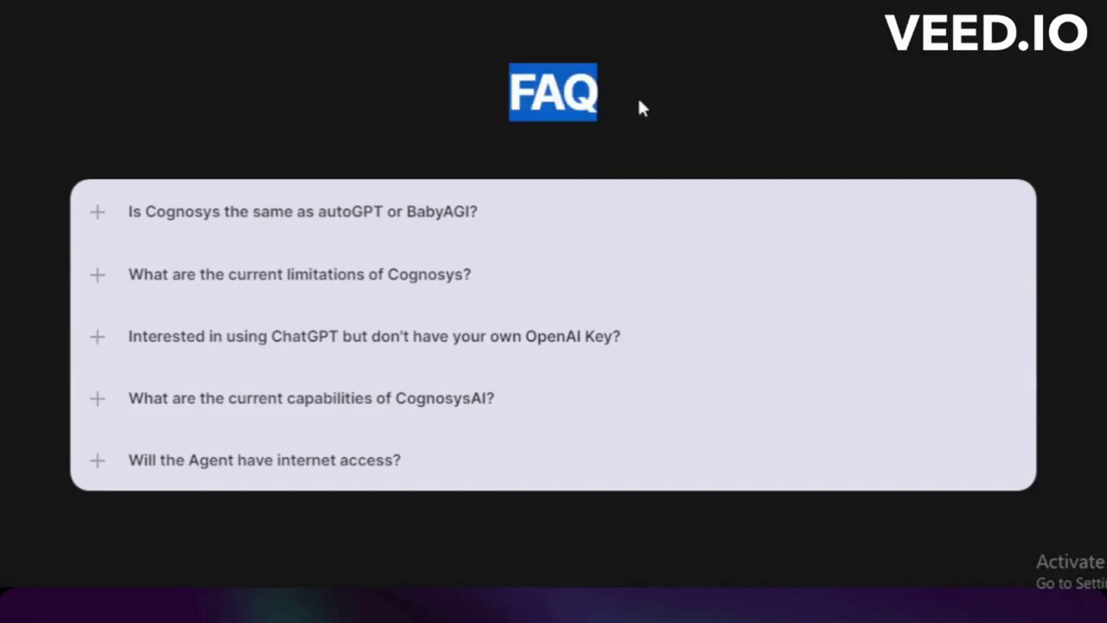
click(73, 143)
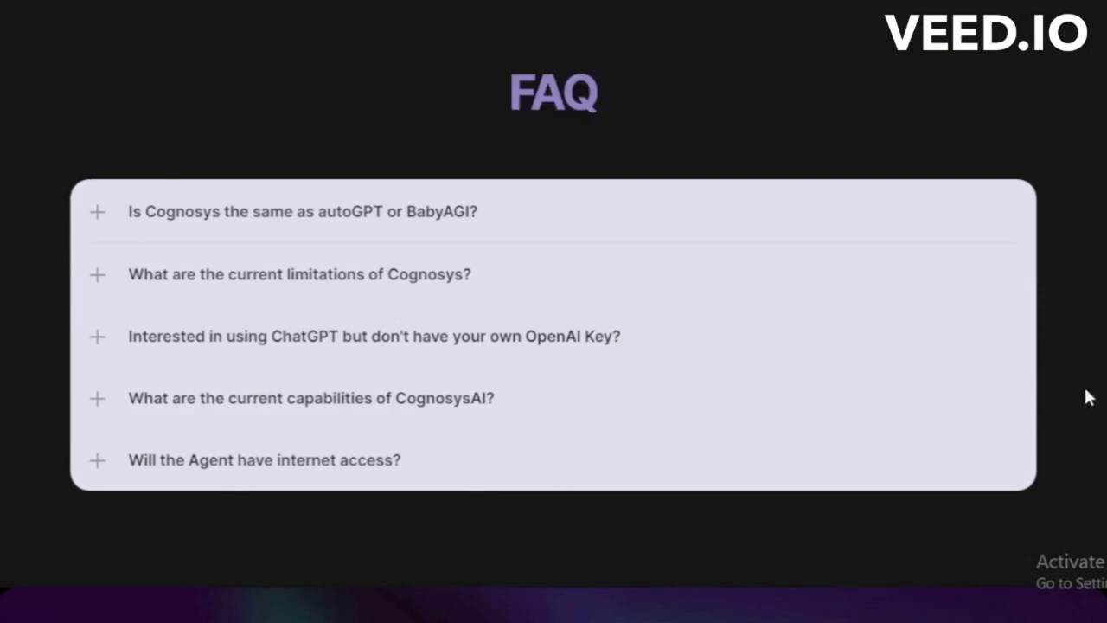
Review the offer for people without their own OpenAI access and open its sign-up page
scroll(554, 328, down, 6)
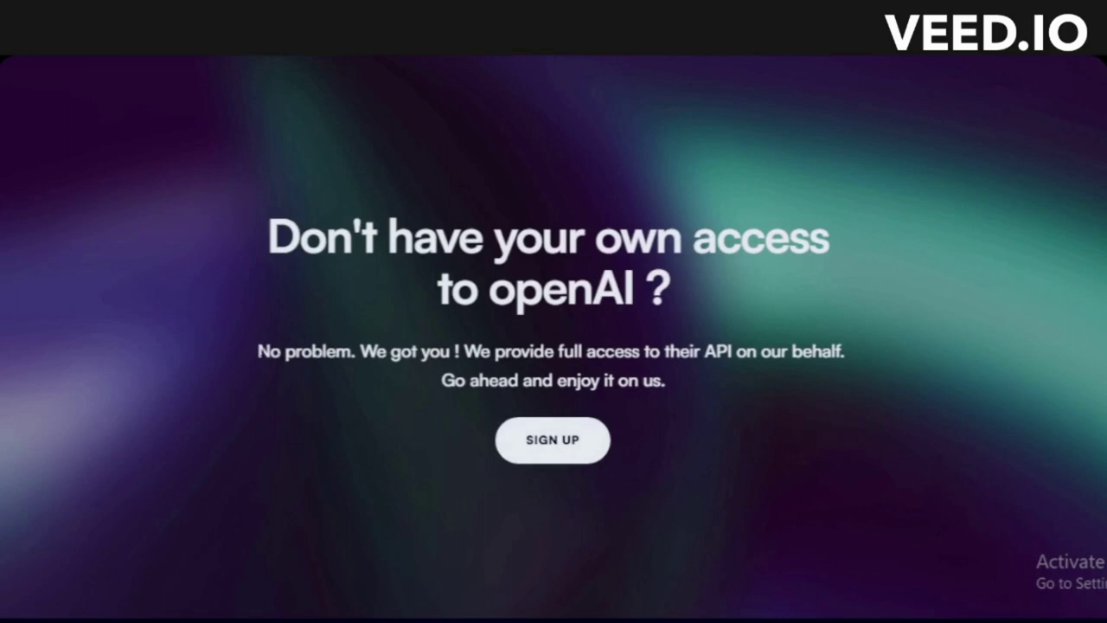
drag(258, 350, 696, 378)
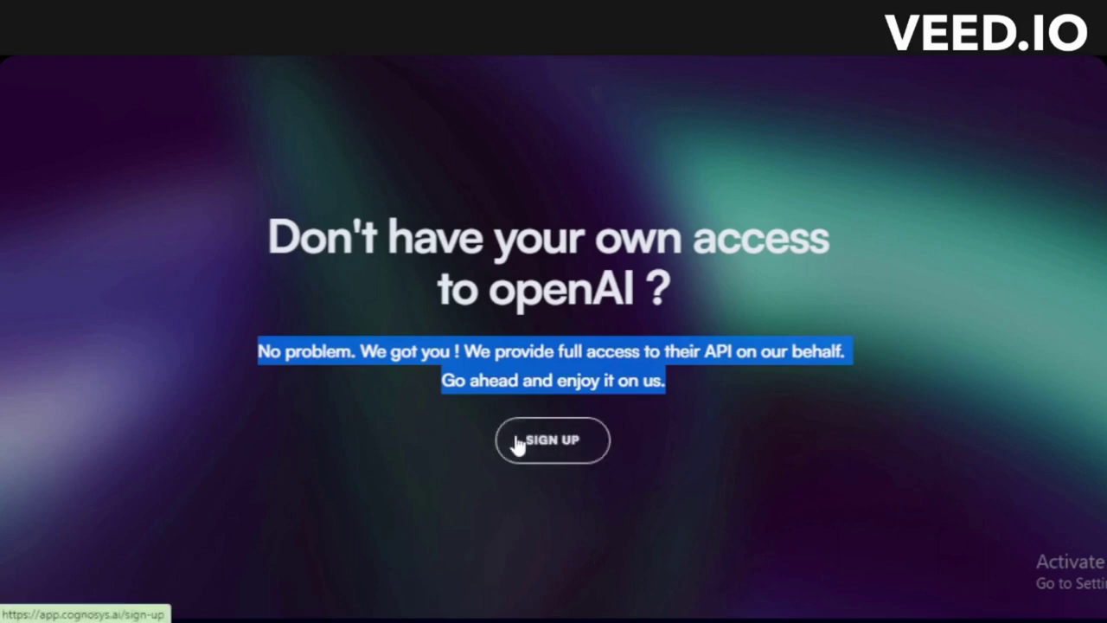
scroll(724, 445, down, 2)
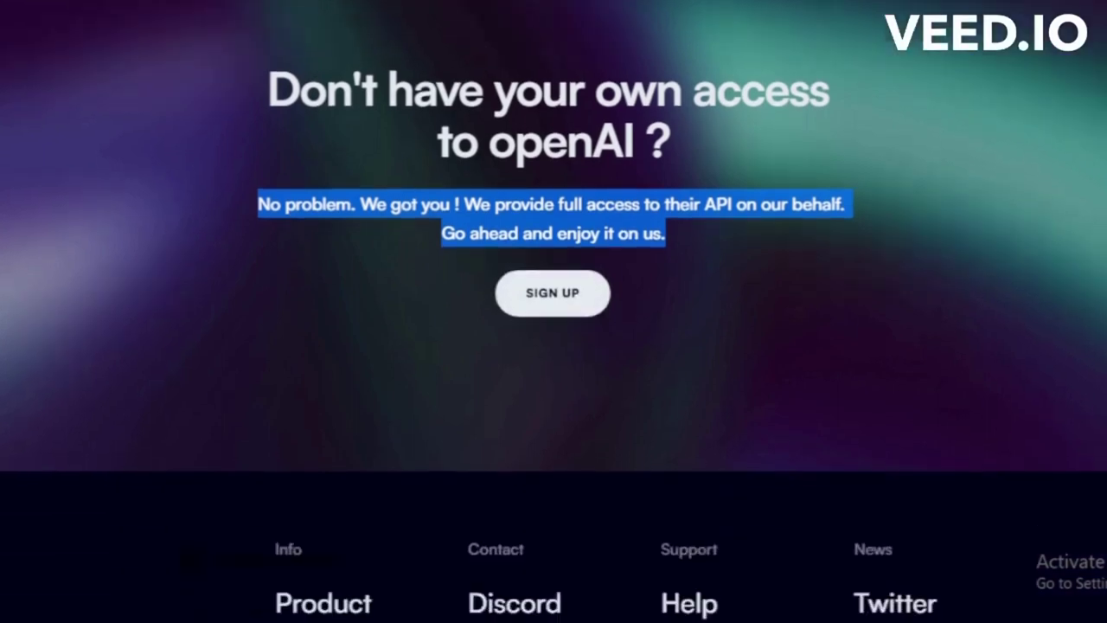
scroll(554, 312, down, 2)
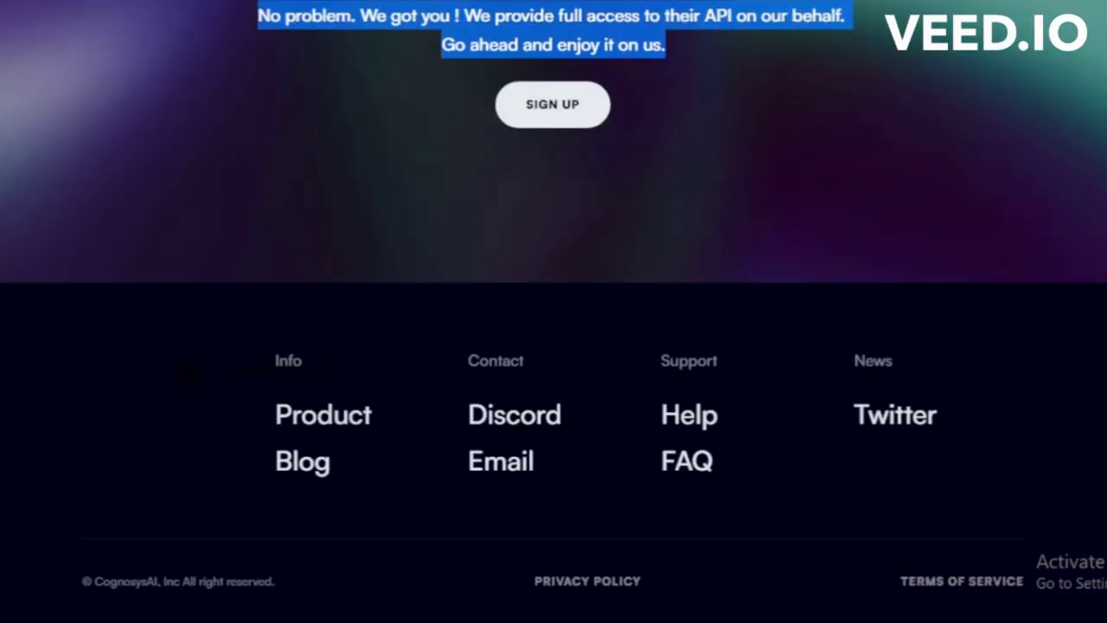
scroll(952, 470, up, 2)
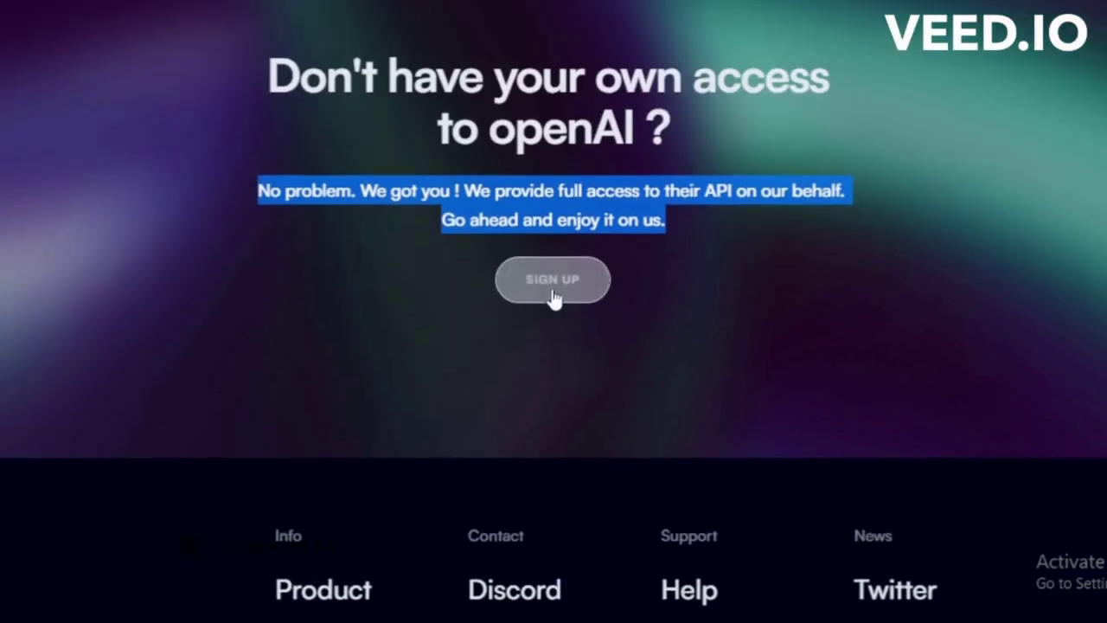
click(610, 289)
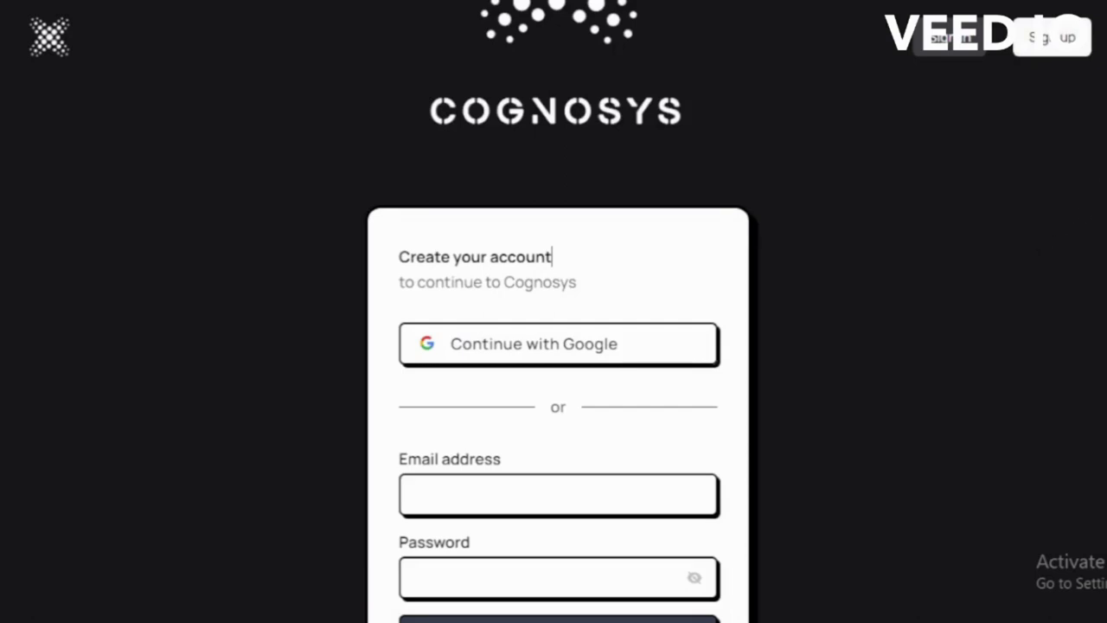
Examine the account creation form's Google option and its email address and password fields
scroll(558, 346, down, 3)
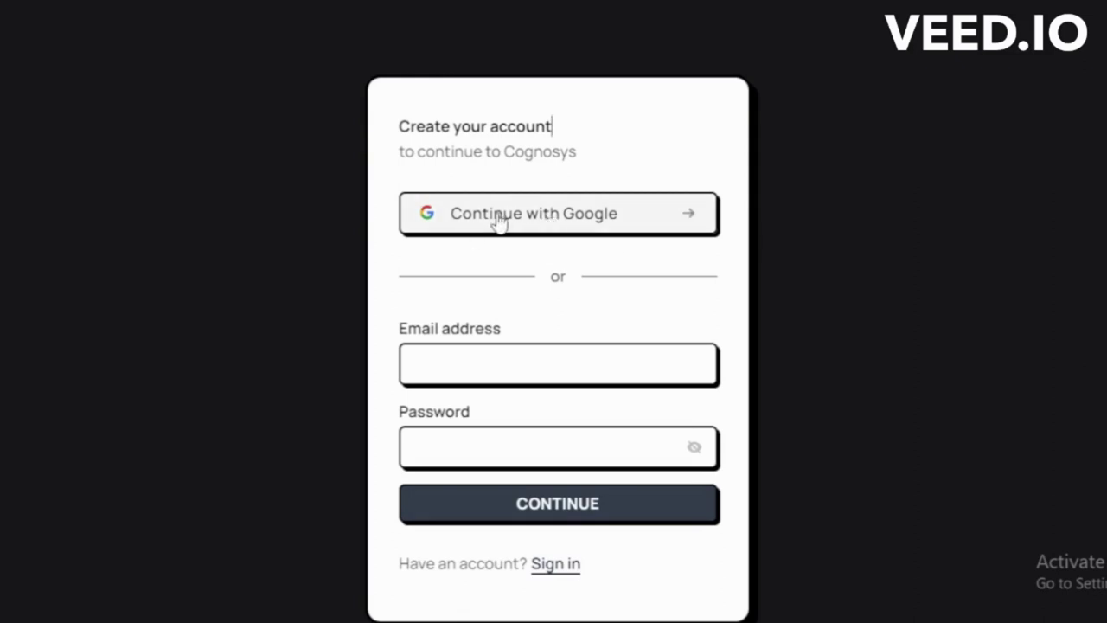
drag(502, 329, 403, 333)
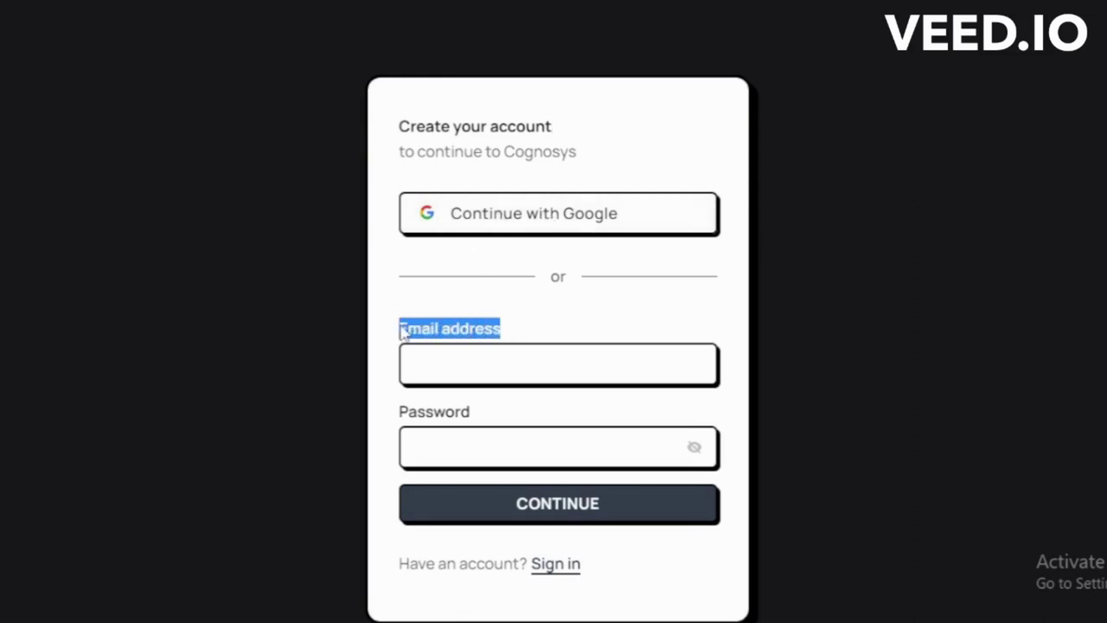
click(438, 367)
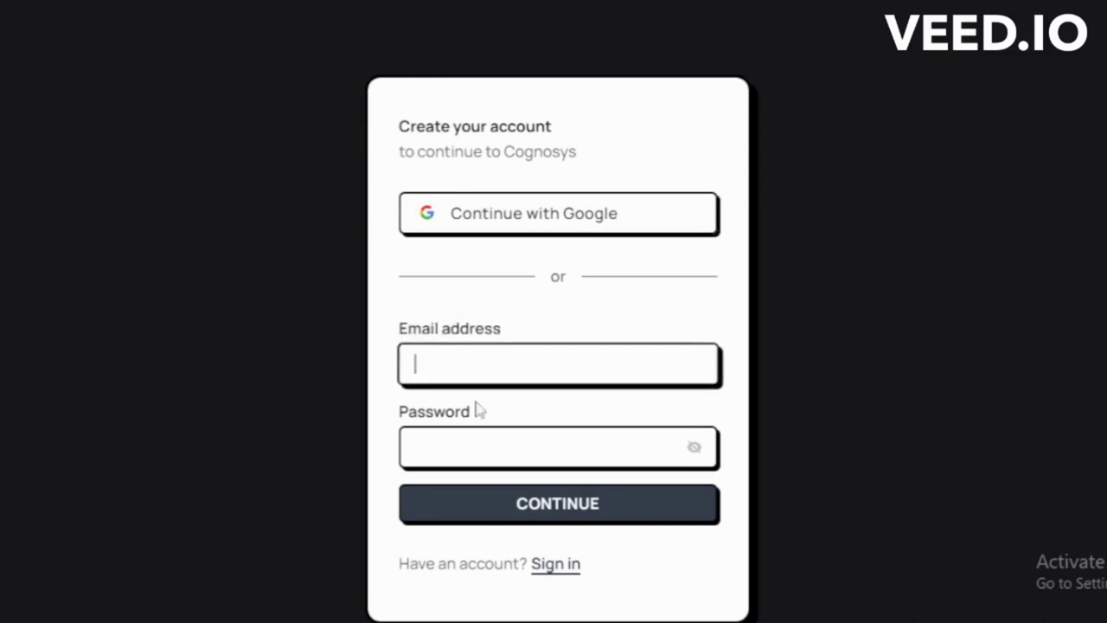
drag(477, 415, 401, 415)
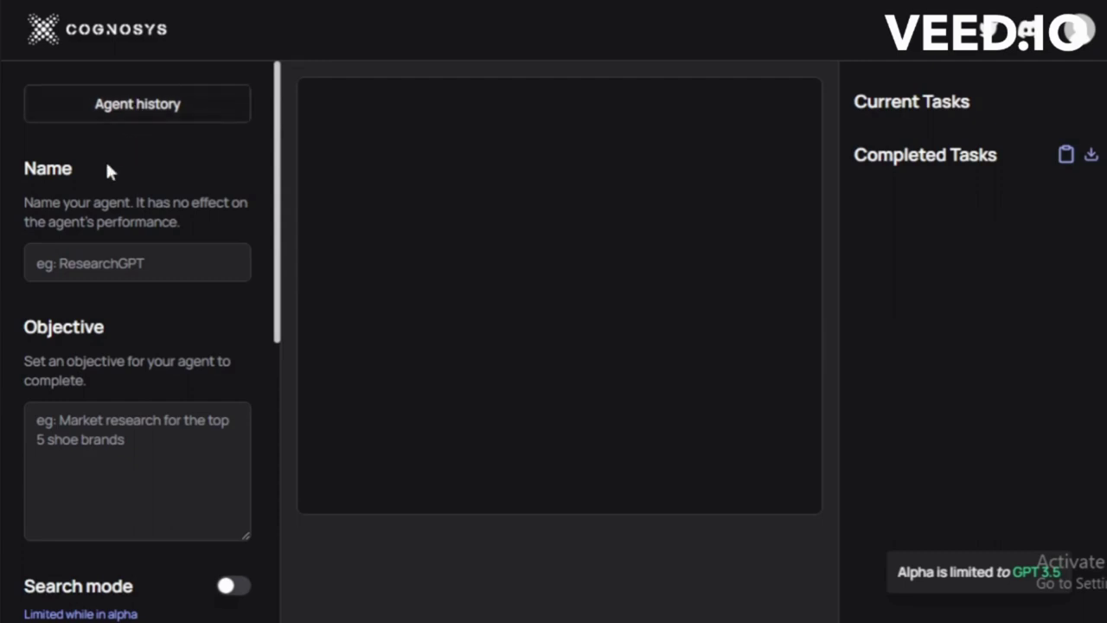
Read the agent naming note and name the agent AI-GPT
drag(82, 169, 147, 222)
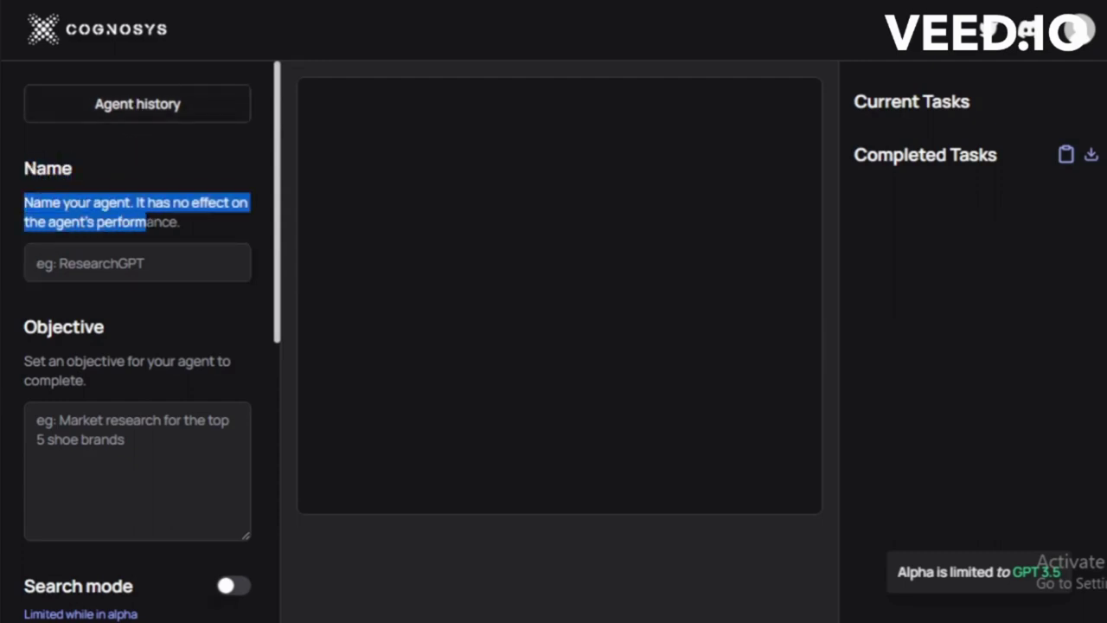
click(186, 224)
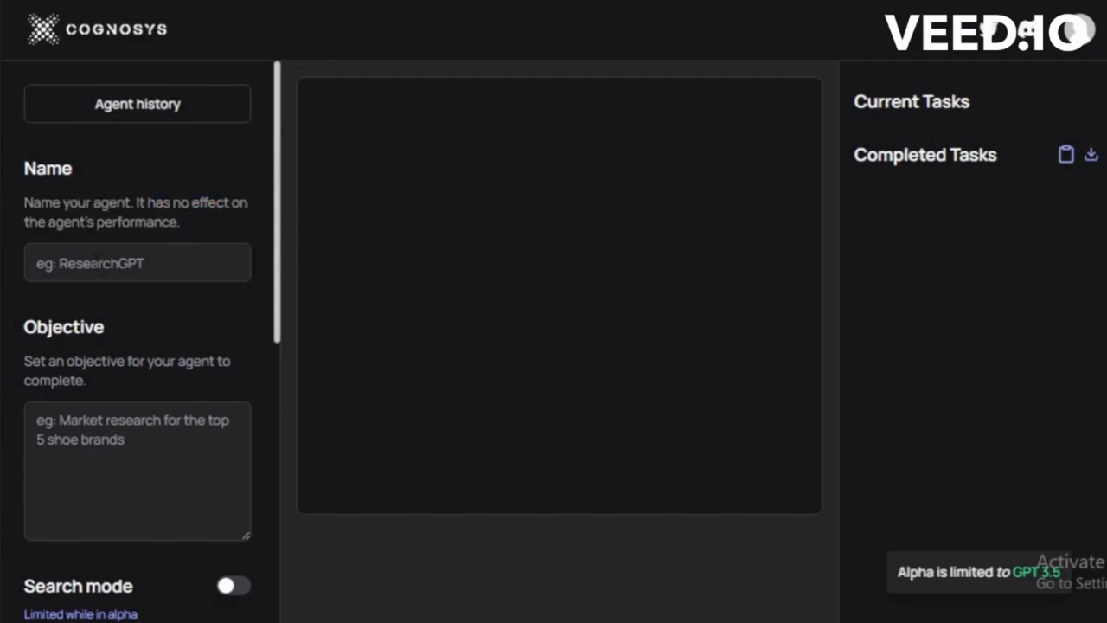
click(95, 259)
text(a)
key(BackSpace)
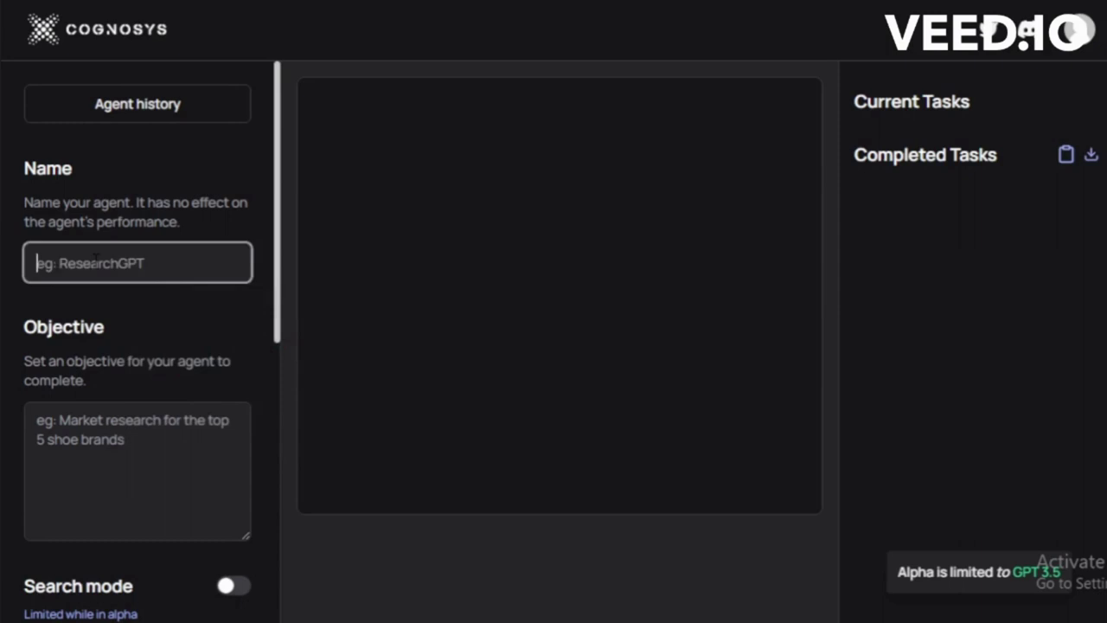
text(AI-)
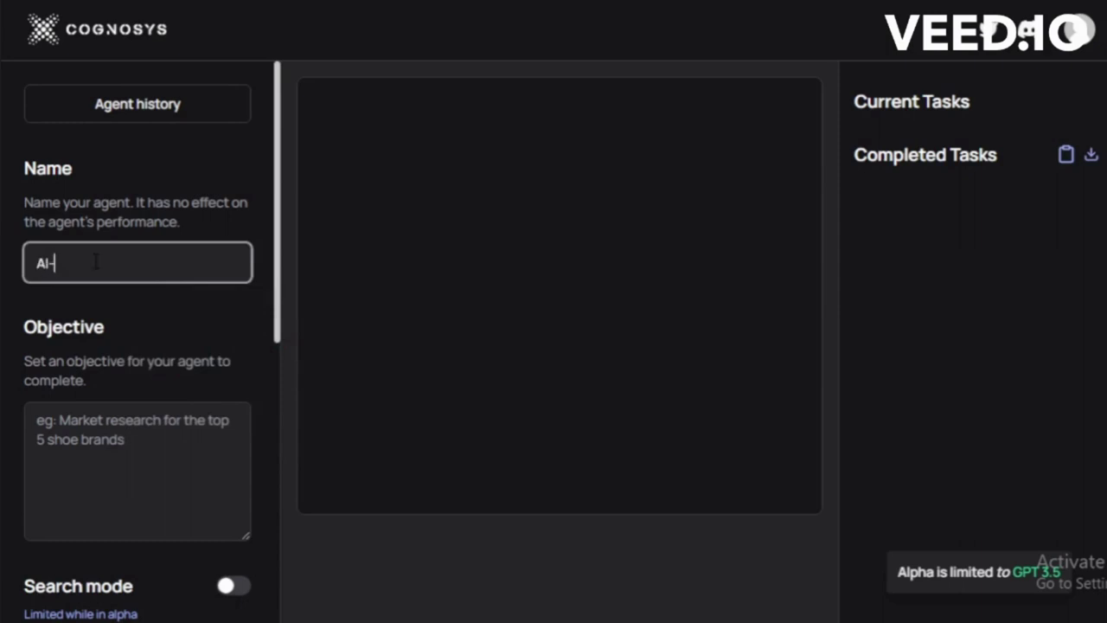
text(GPT)
Set the agent's objective to "Search top tending ai tools for improve my productivity."
click(25, 326)
drag(26, 327, 106, 326)
click(106, 326)
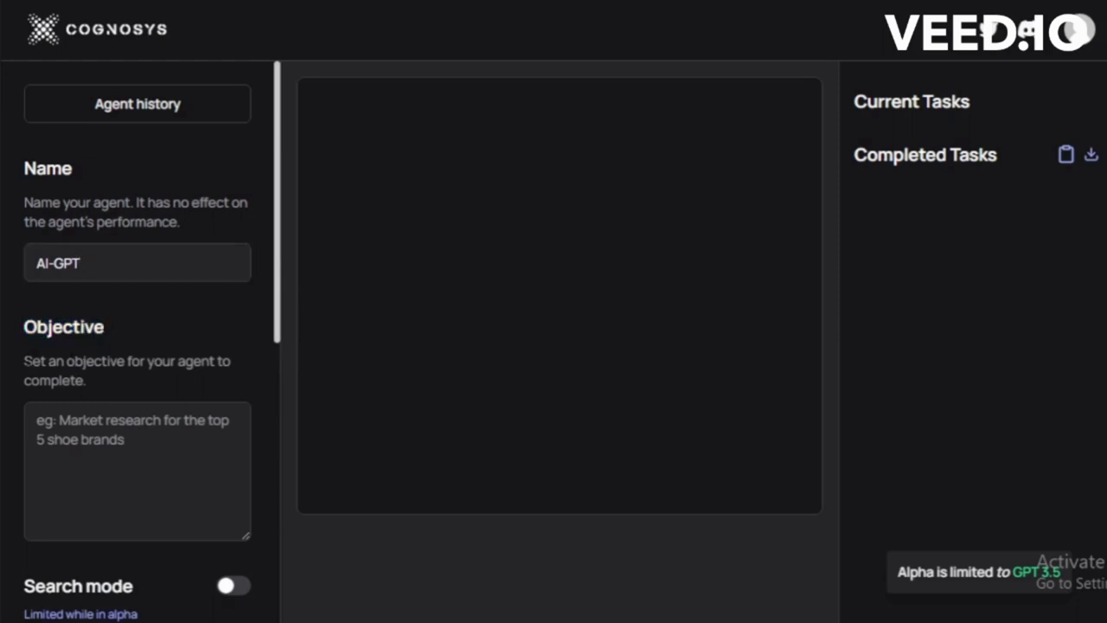
drag(24, 361, 106, 381)
click(105, 380)
click(107, 429)
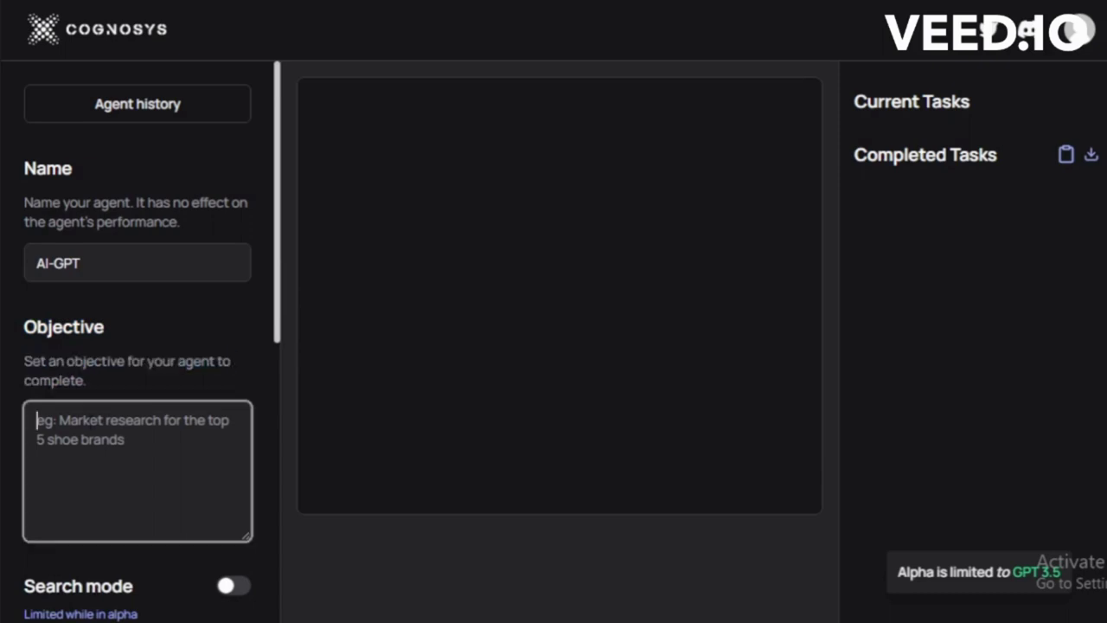
text(Seac)
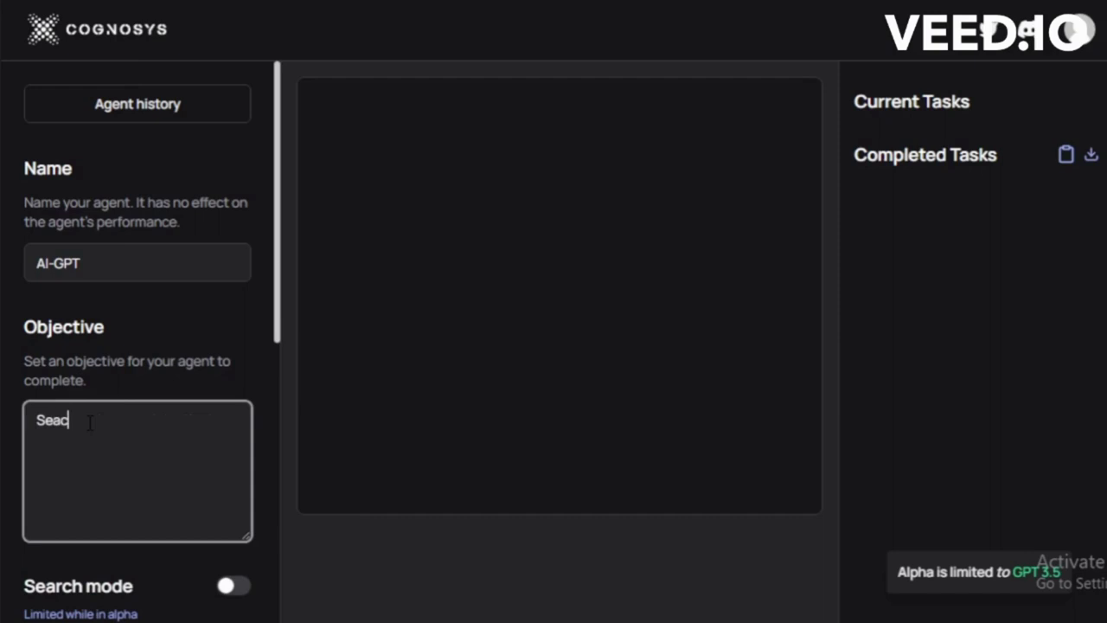
key(BackSpace)
text(rch ma)
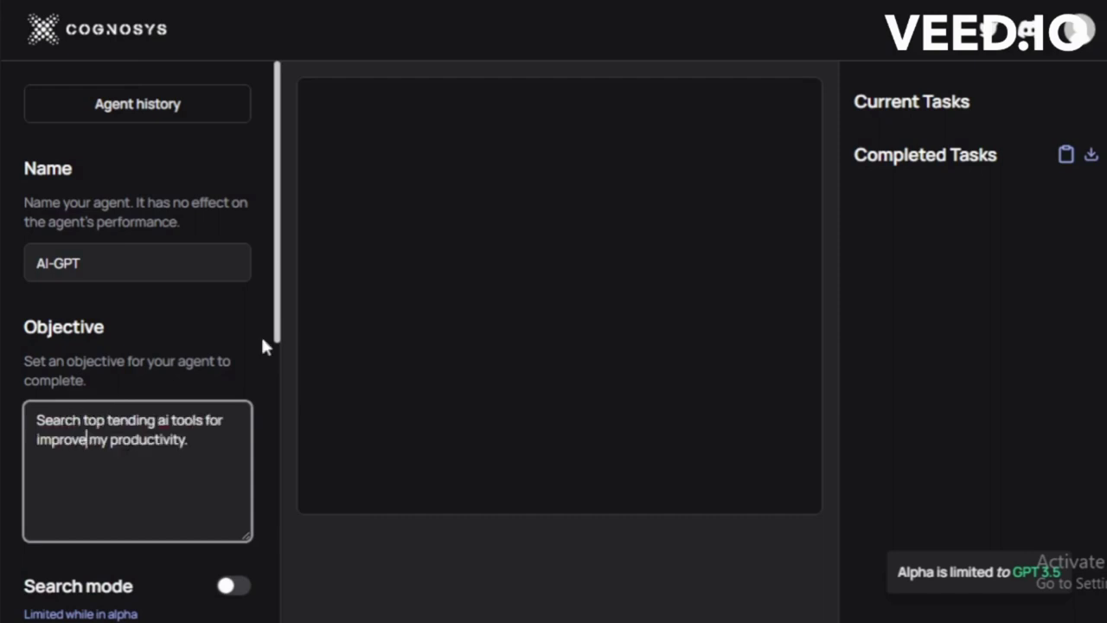
Read the Search mode heading and its description in the agent settings
drag(277, 314, 264, 537)
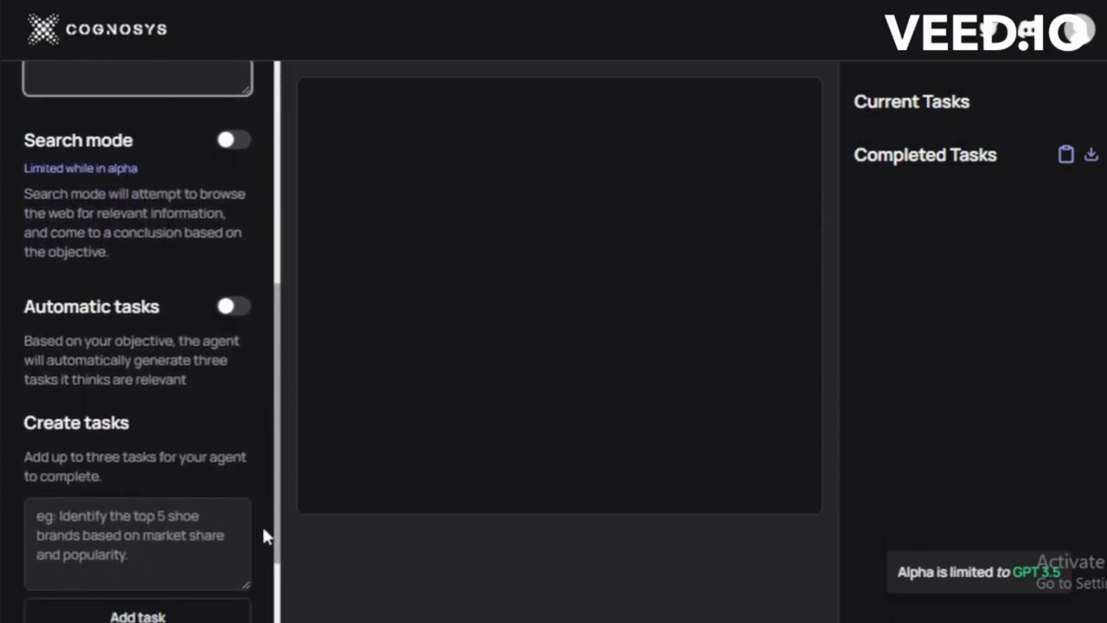
drag(24, 144, 134, 148)
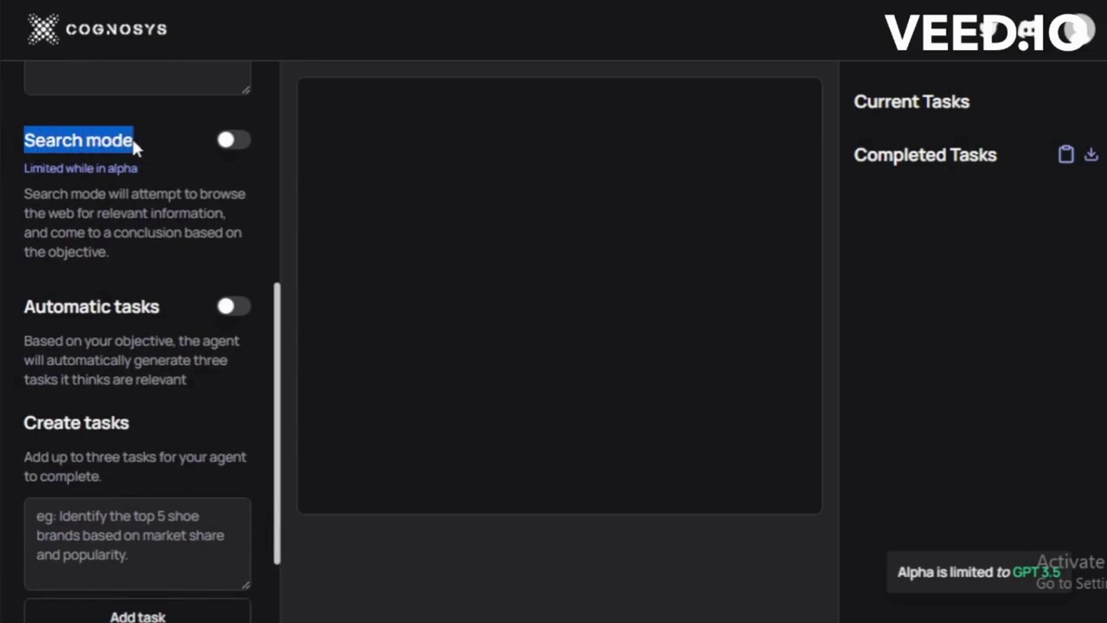
click(65, 192)
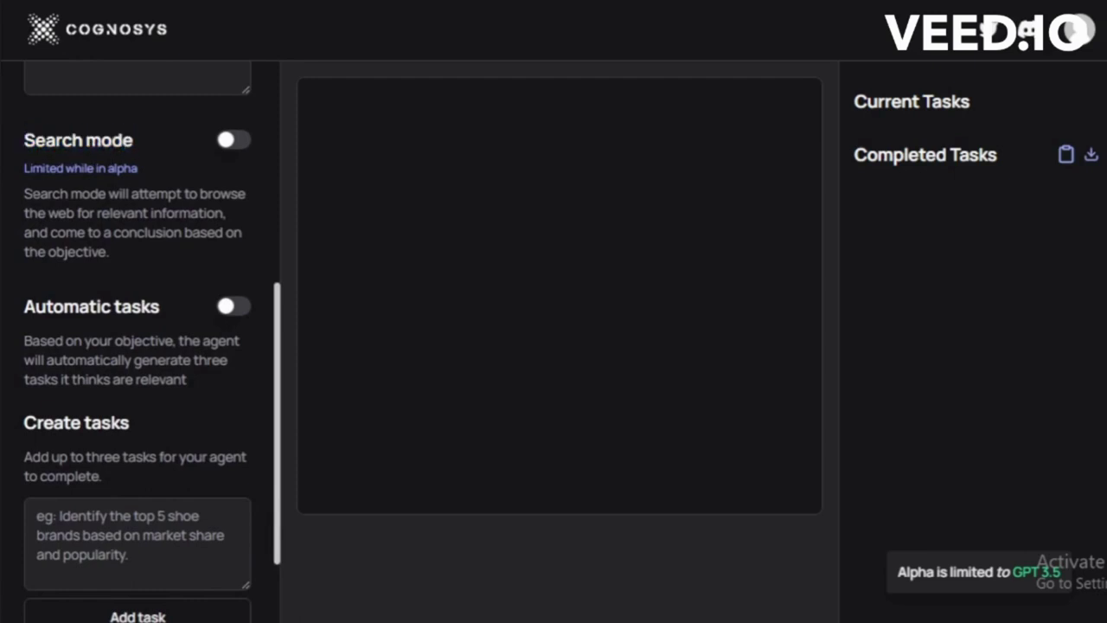
drag(24, 194, 116, 254)
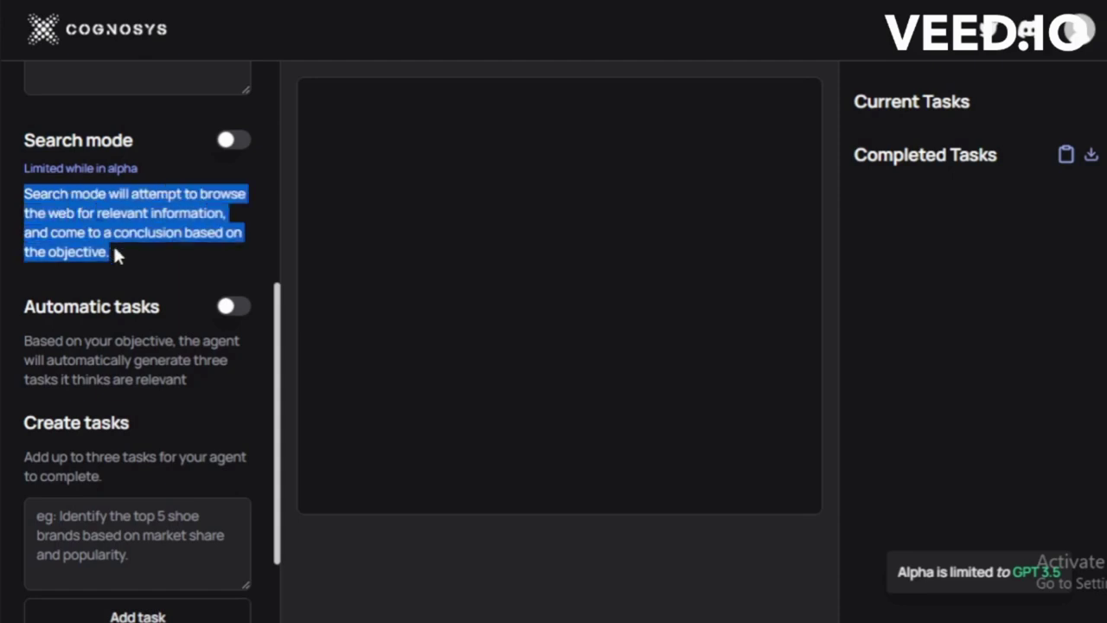
click(102, 277)
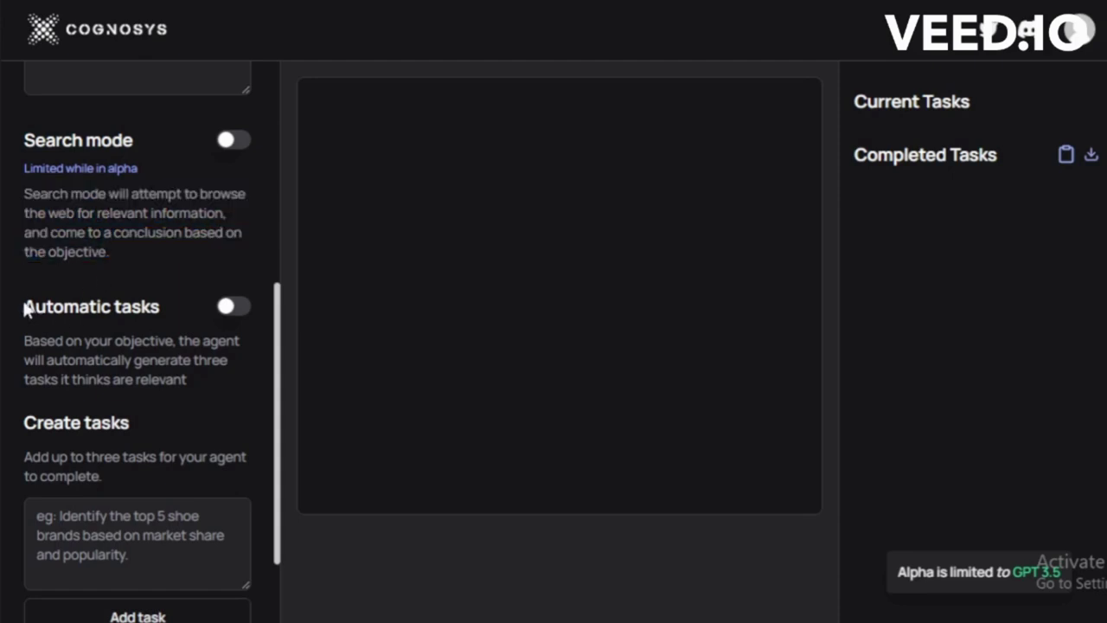
Read the Automatic tasks heading and the explanation of how the agent generates its tasks
drag(26, 306, 159, 310)
click(160, 311)
drag(24, 340, 187, 382)
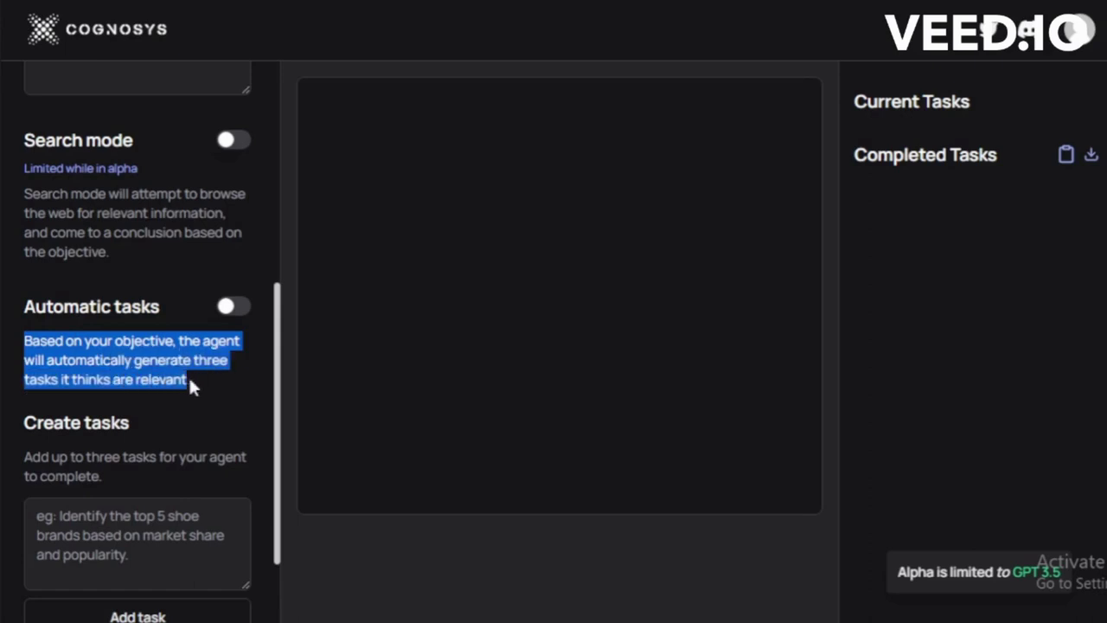
click(189, 382)
Examine the Create tasks section, including its instruction and the empty task description field
drag(25, 423, 131, 425)
click(131, 425)
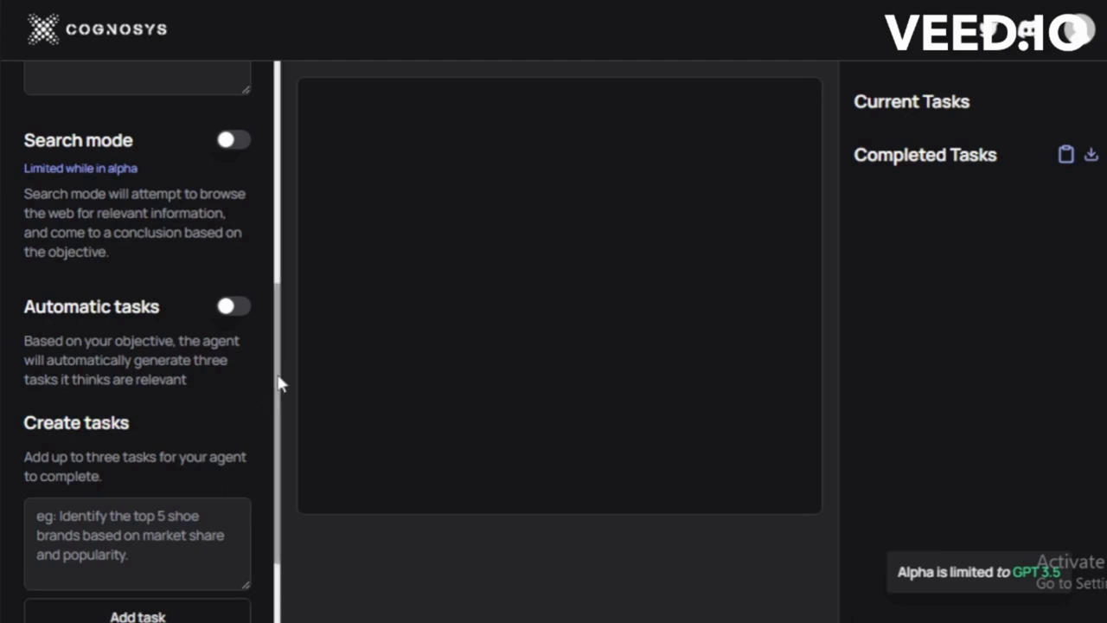
drag(278, 384, 277, 427)
drag(24, 372, 101, 392)
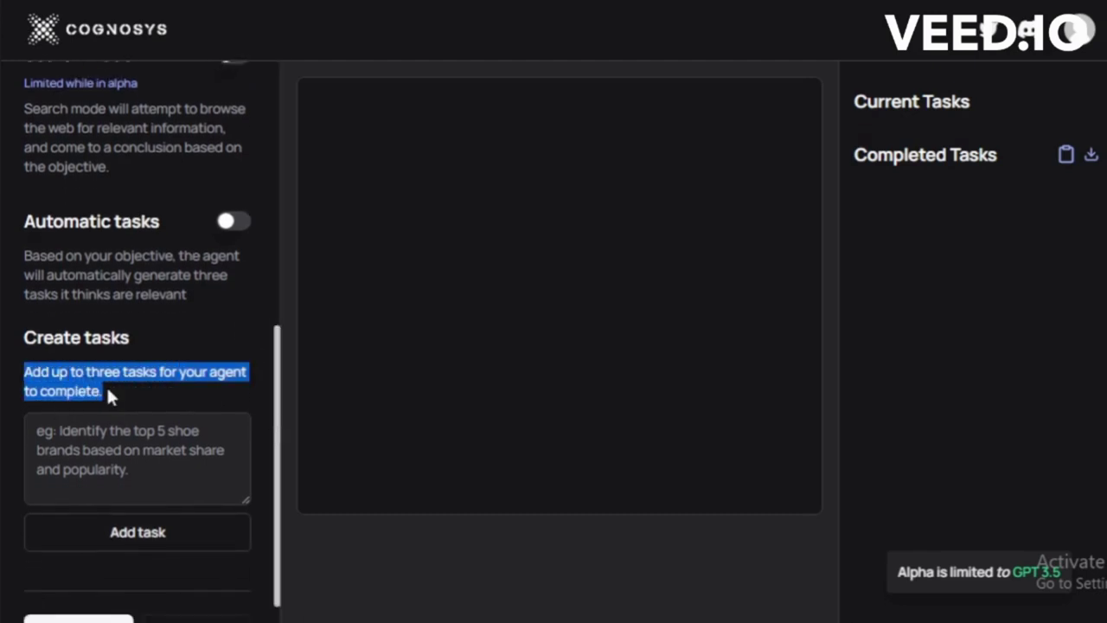
click(107, 385)
click(107, 420)
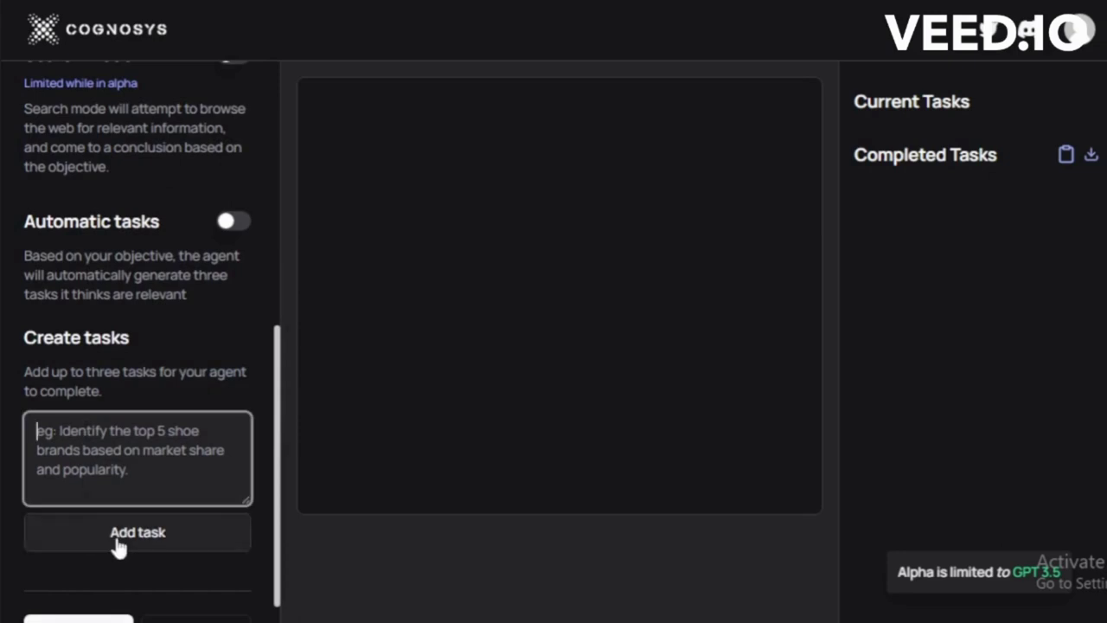
Turn on Search mode for the AI-GPT agent and start the agent
scroll(278, 467, down, 1)
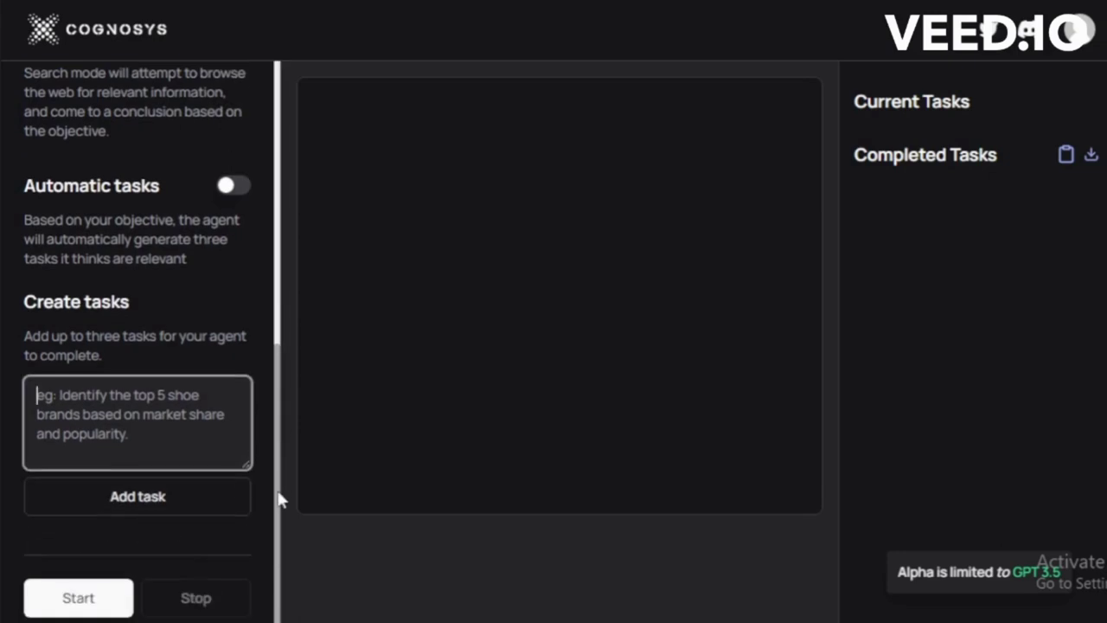
scroll(278, 499, up, 4)
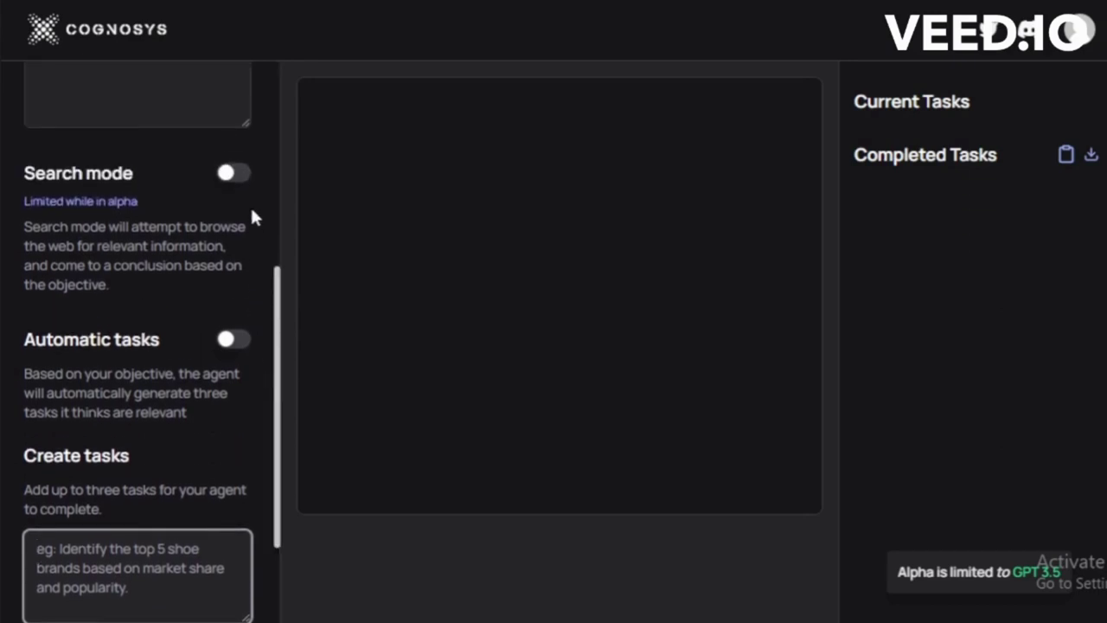
click(234, 173)
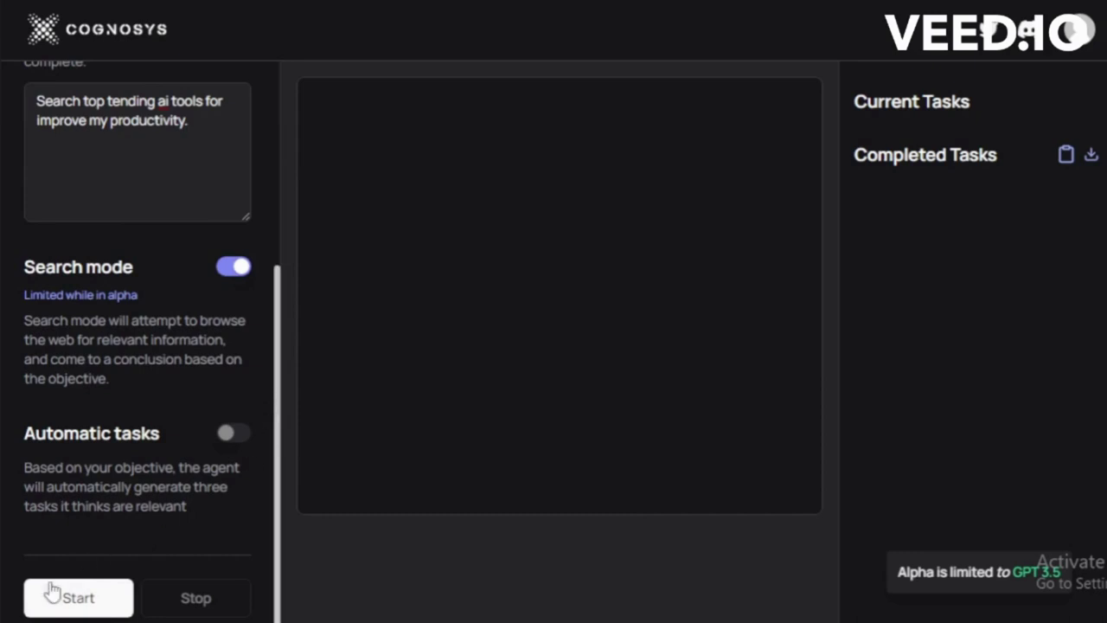
click(84, 602)
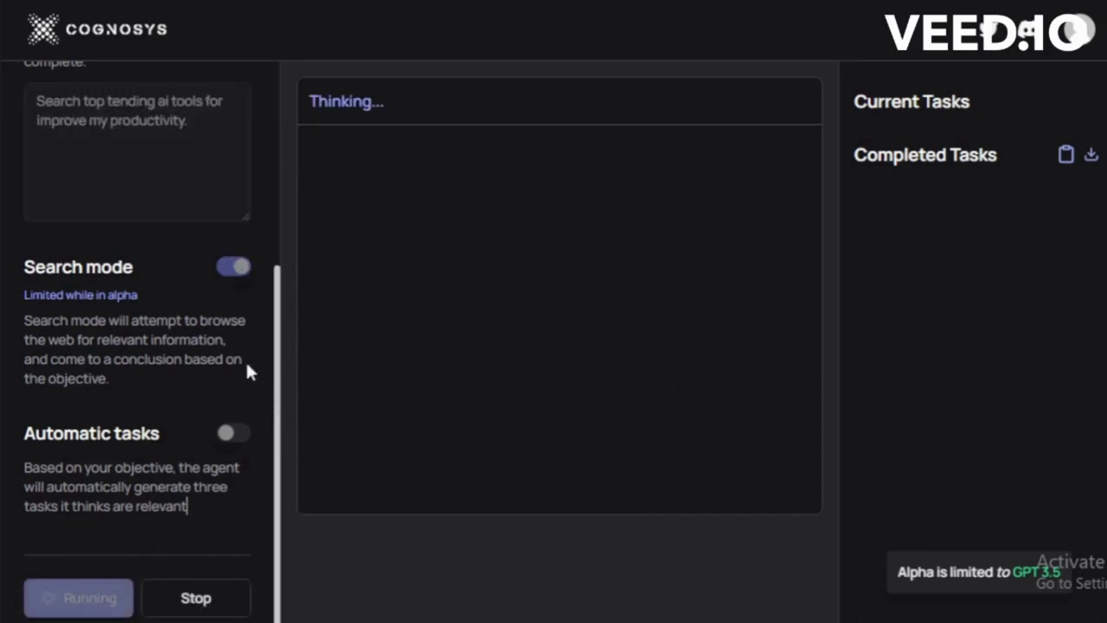
Review the running agent's first log entry, its two current tasks and the Completed Tasks heading
drag(279, 328, 292, 113)
drag(416, 102, 307, 103)
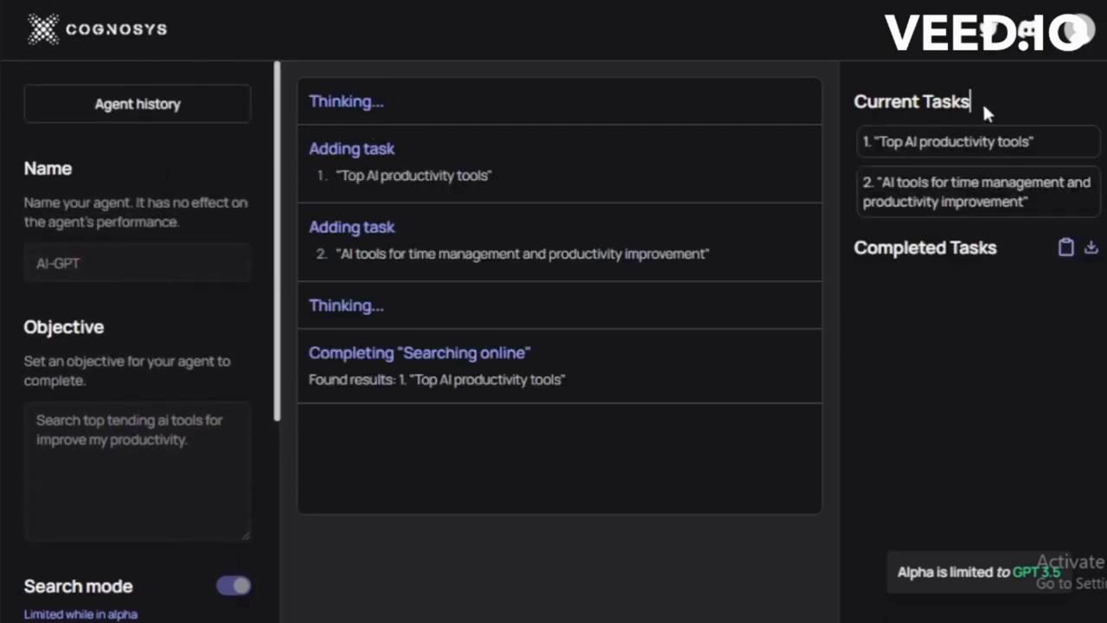
drag(983, 101, 855, 102)
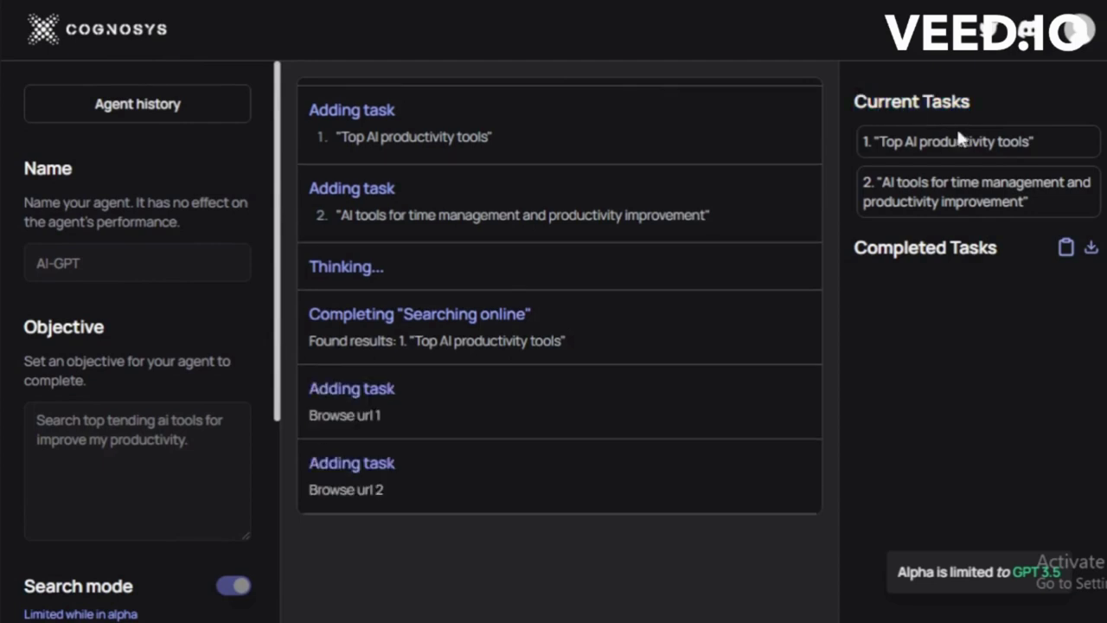
drag(1049, 147, 866, 142)
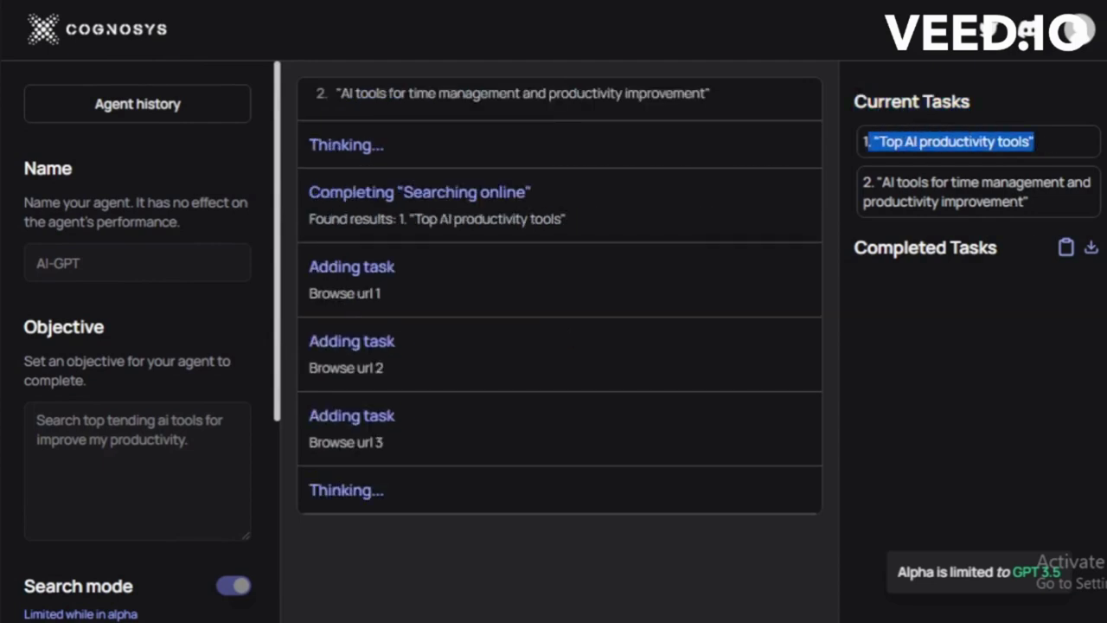
drag(1041, 207, 863, 181)
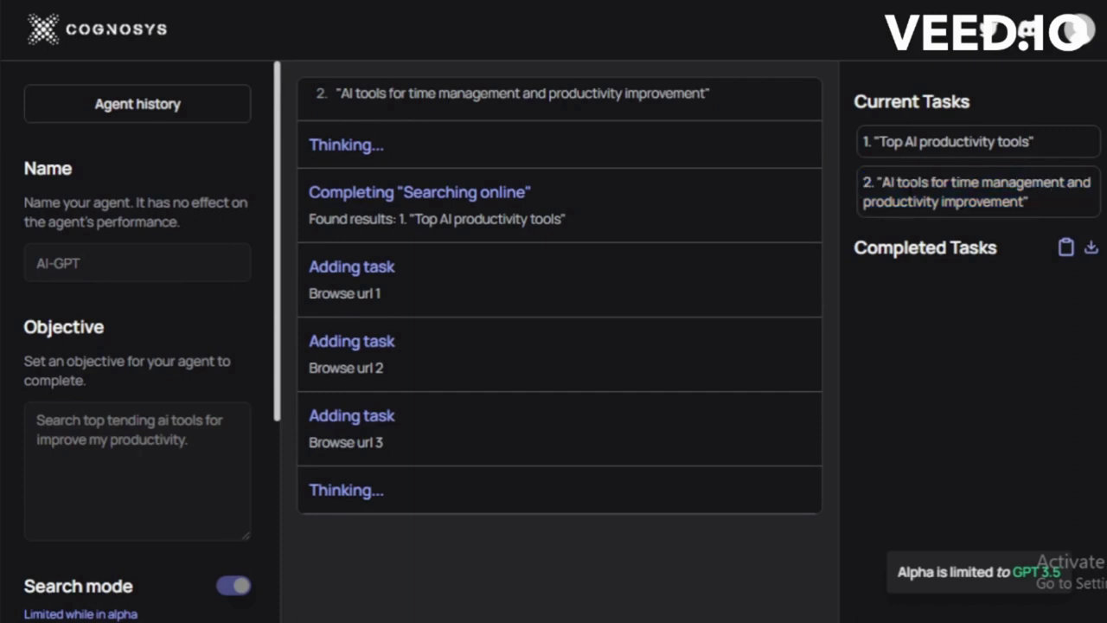
drag(856, 249, 997, 248)
click(1003, 248)
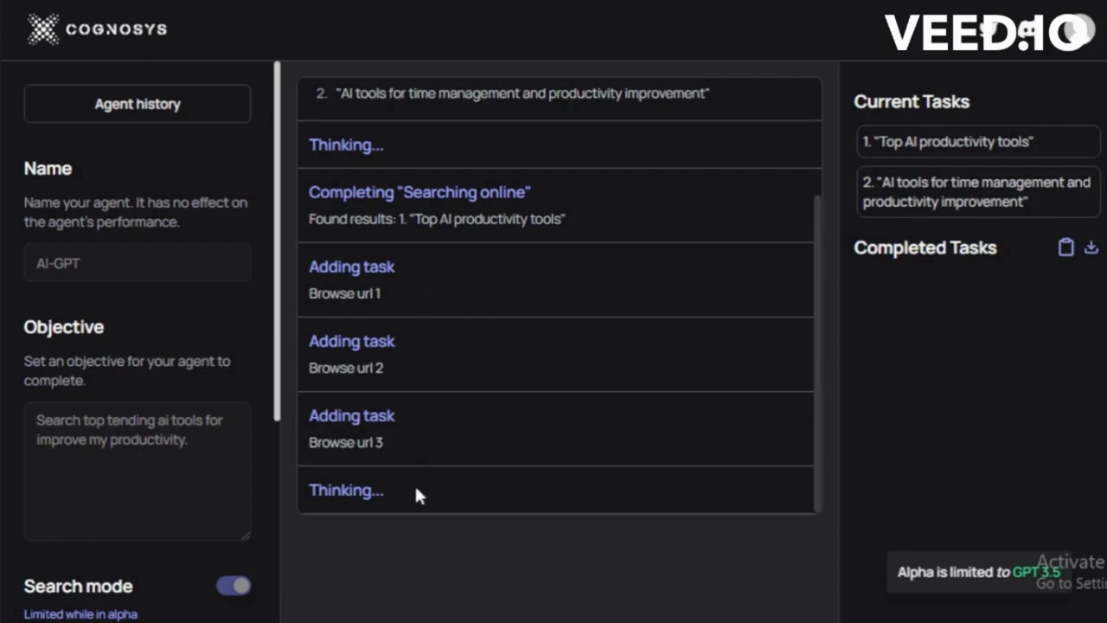
Check the latest entry in the agent's activity log and the notice about the alpha's model limit
drag(412, 490, 308, 490)
click(392, 565)
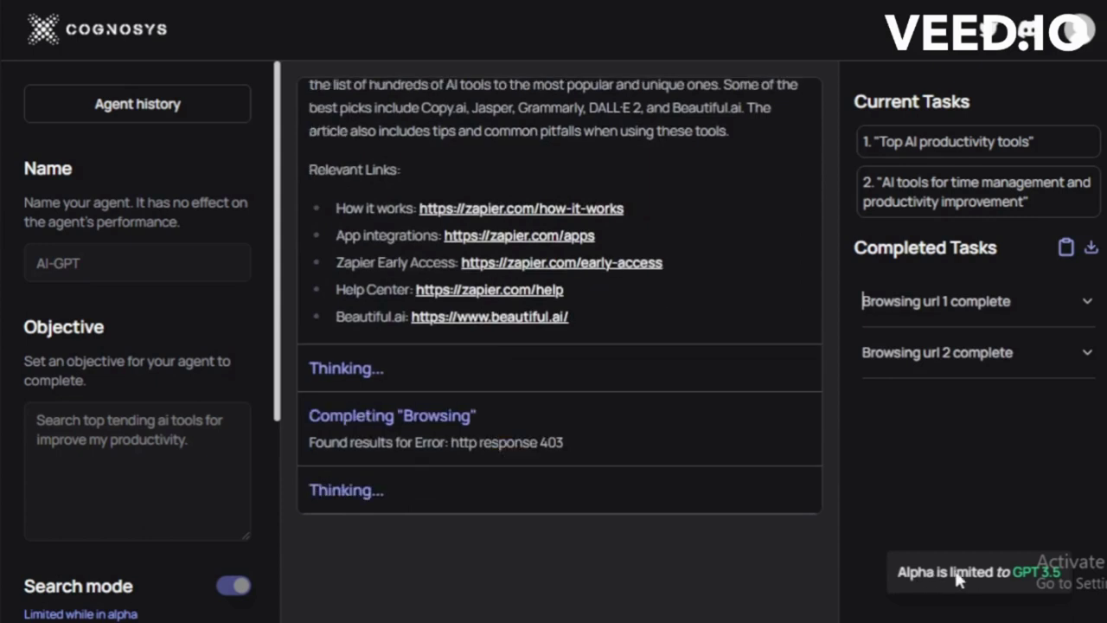
drag(889, 566, 1024, 568)
click(812, 550)
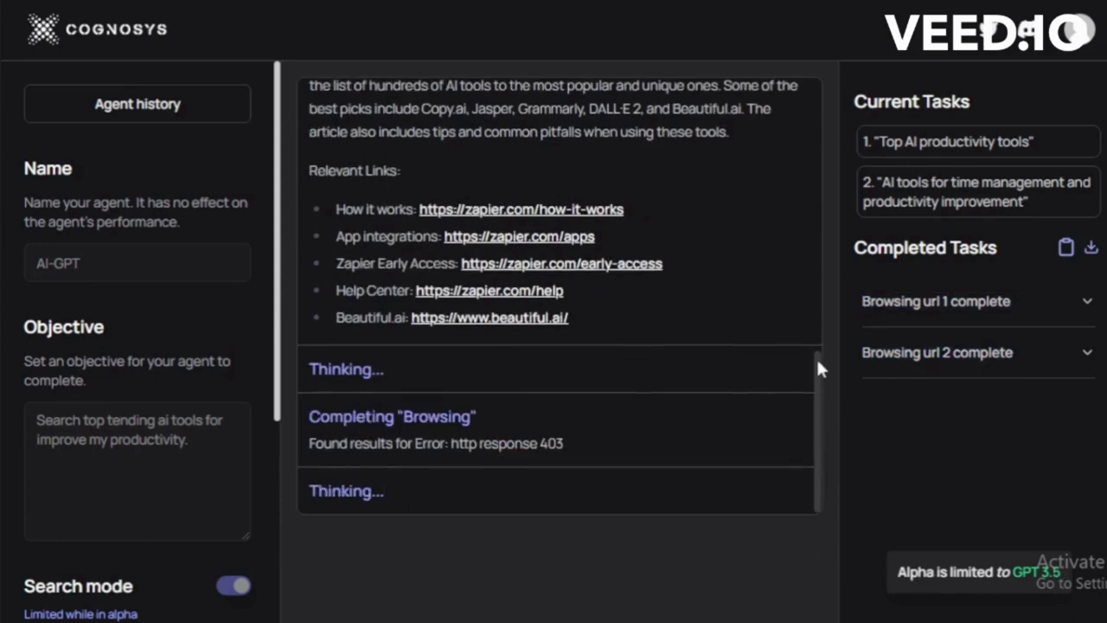
Read the first browsing result's article summary and relevant links in the activity log
drag(818, 361, 811, 294)
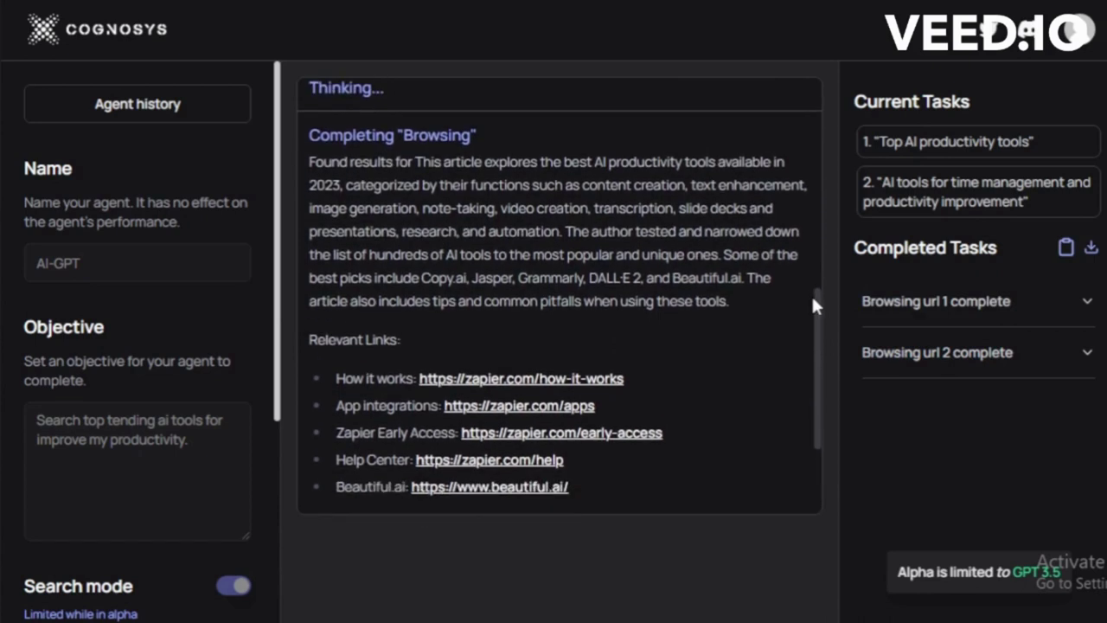
drag(308, 161, 647, 520)
click(648, 520)
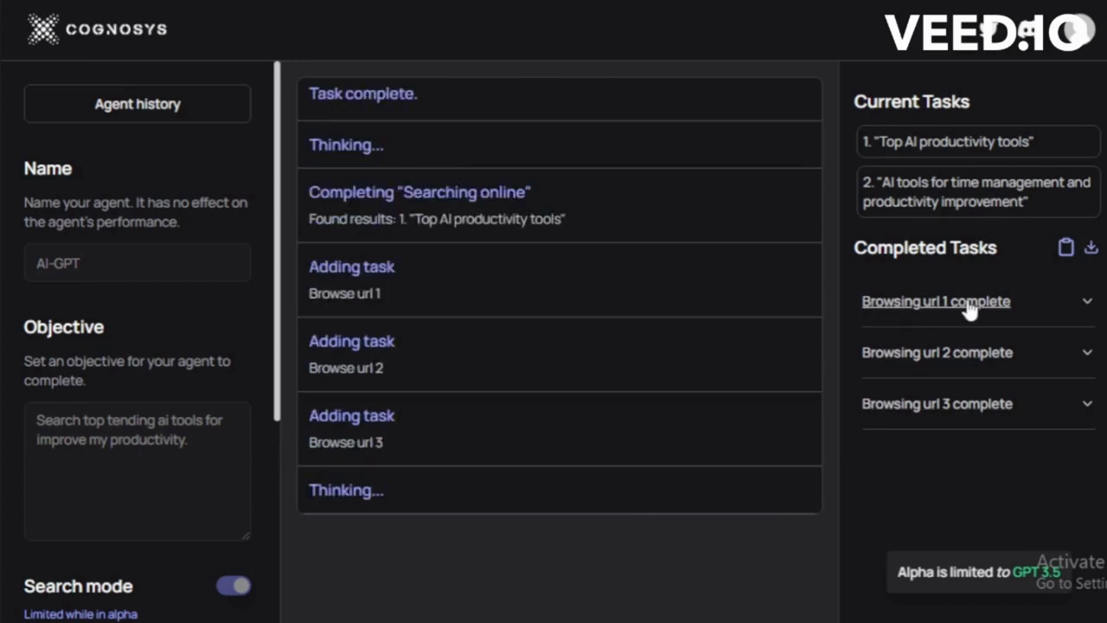
Expand the first completed task, Browsing url 1, read its summary and collapse it again
click(1085, 307)
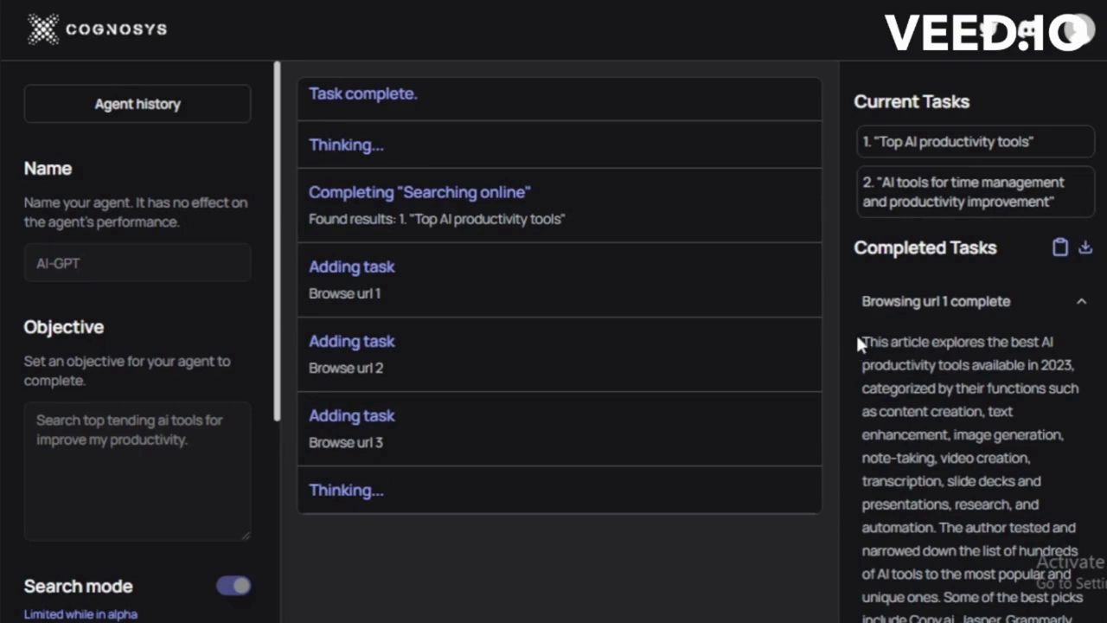
drag(859, 341, 965, 550)
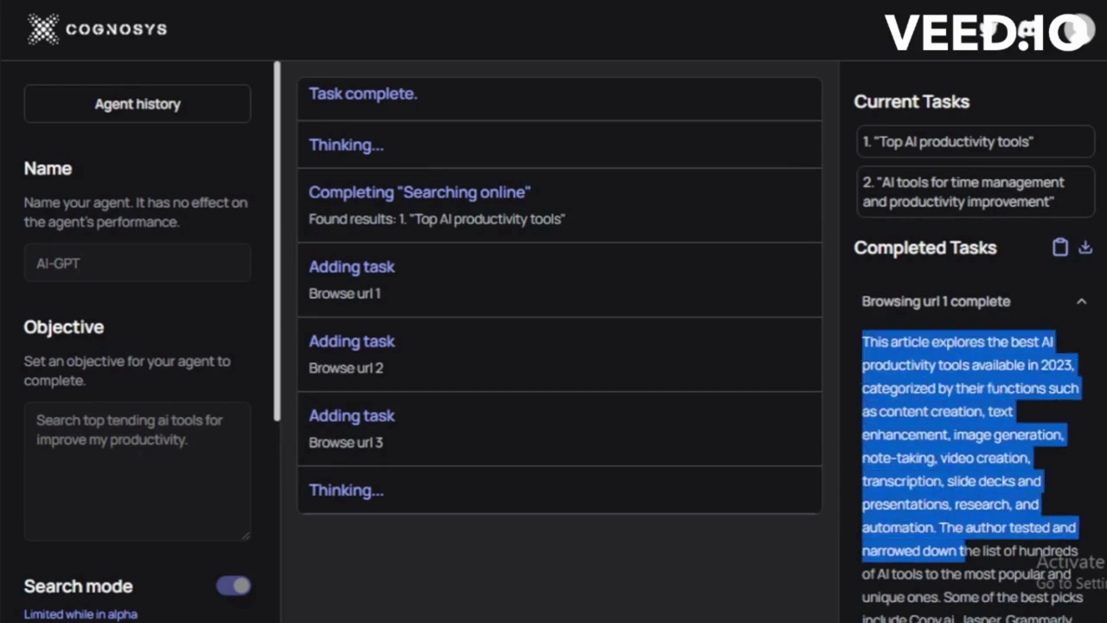
click(965, 550)
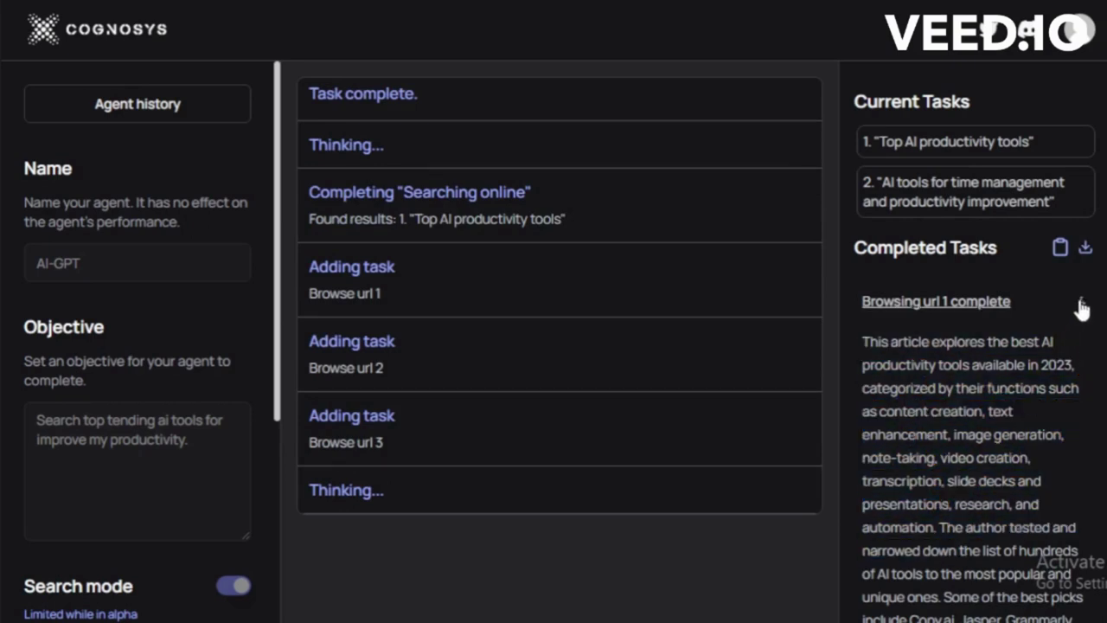
click(1082, 309)
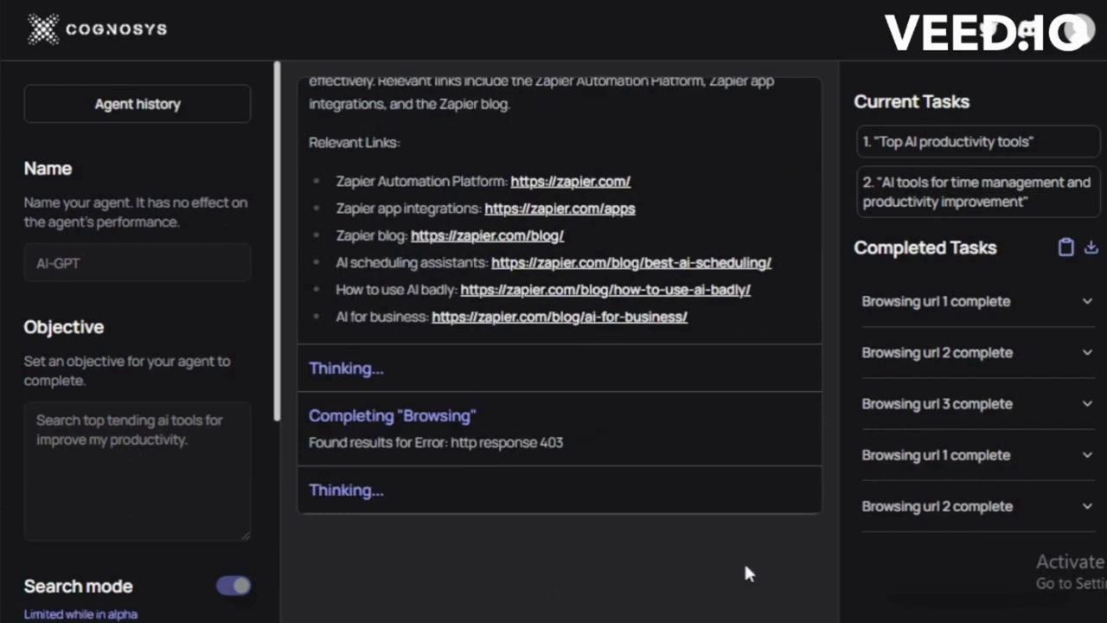
Read the article summary of the second round's Browse url 1 result in the activity log
drag(818, 486, 820, 446)
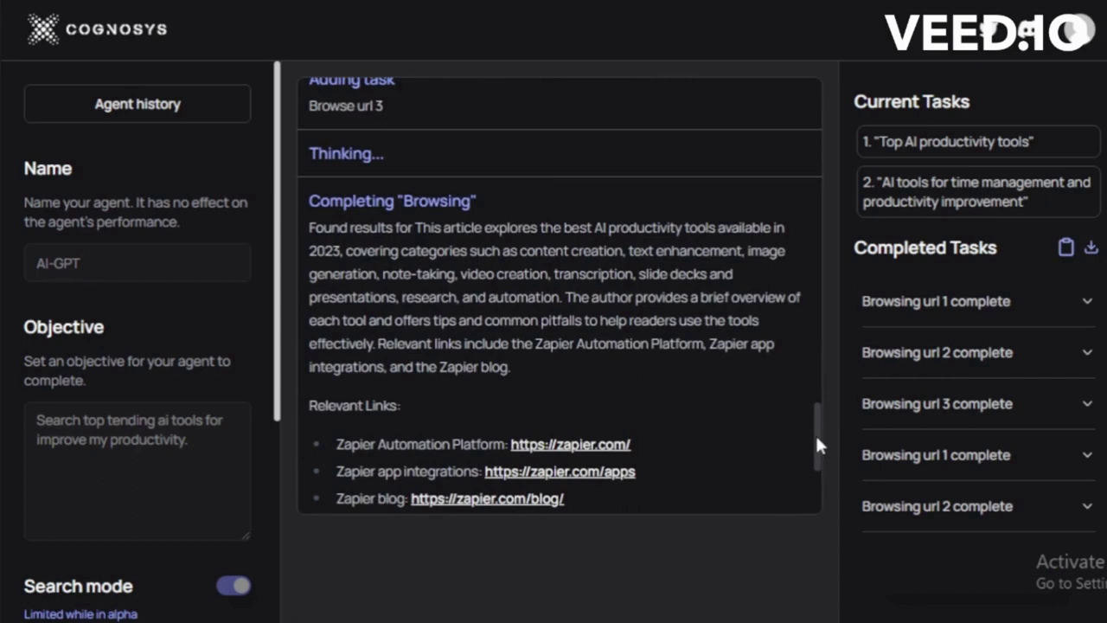
drag(308, 227, 556, 373)
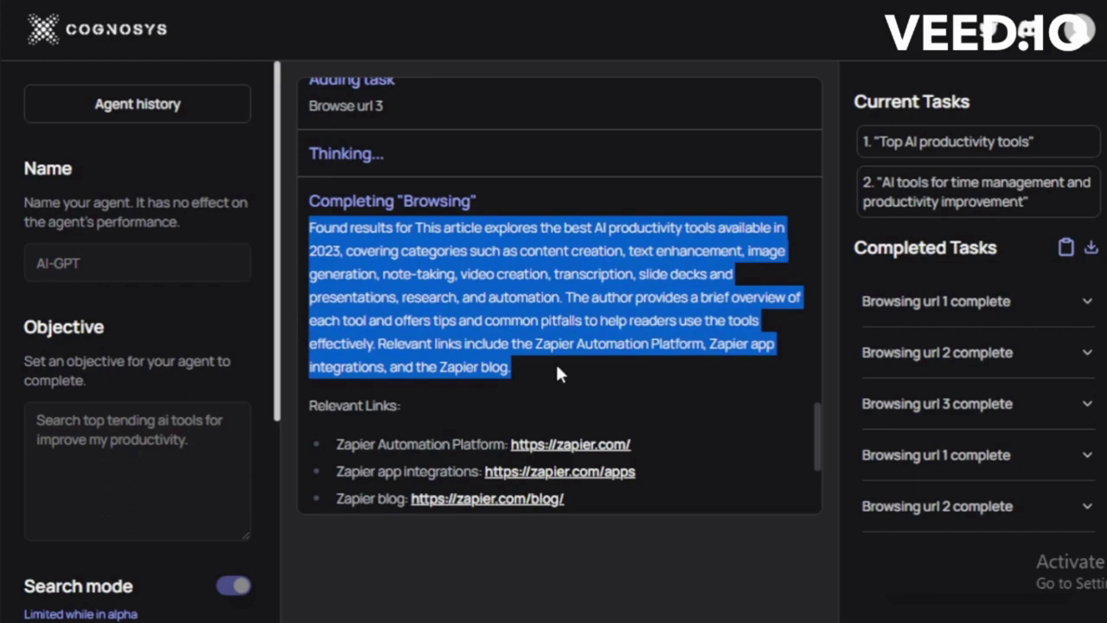
click(595, 565)
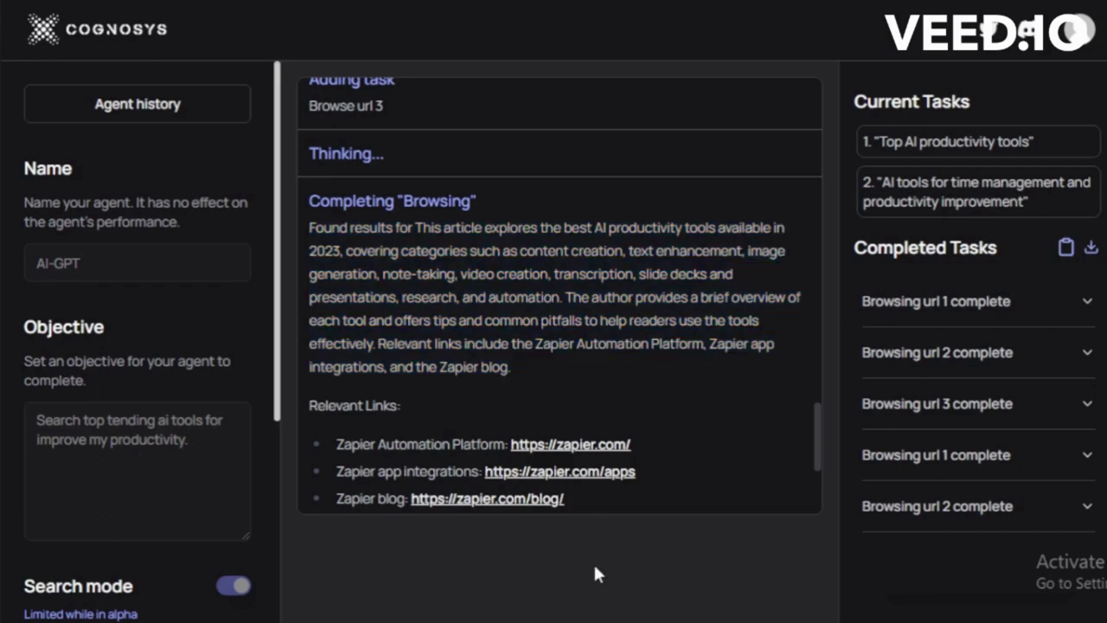
drag(817, 436, 816, 481)
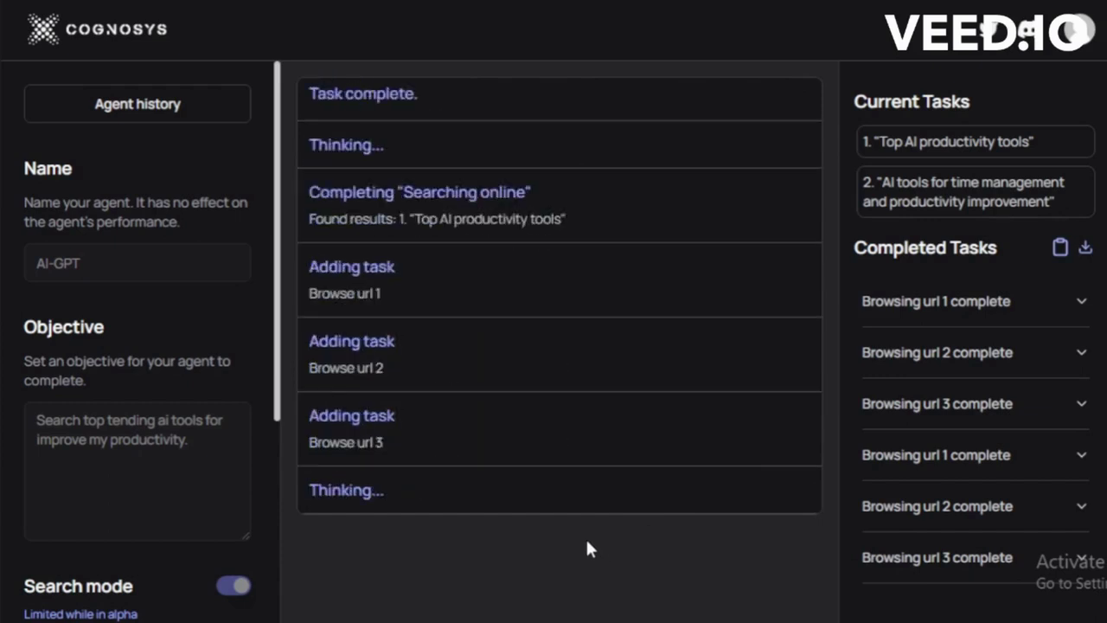
Download the completed tasks as a text file named aigpt
click(1085, 251)
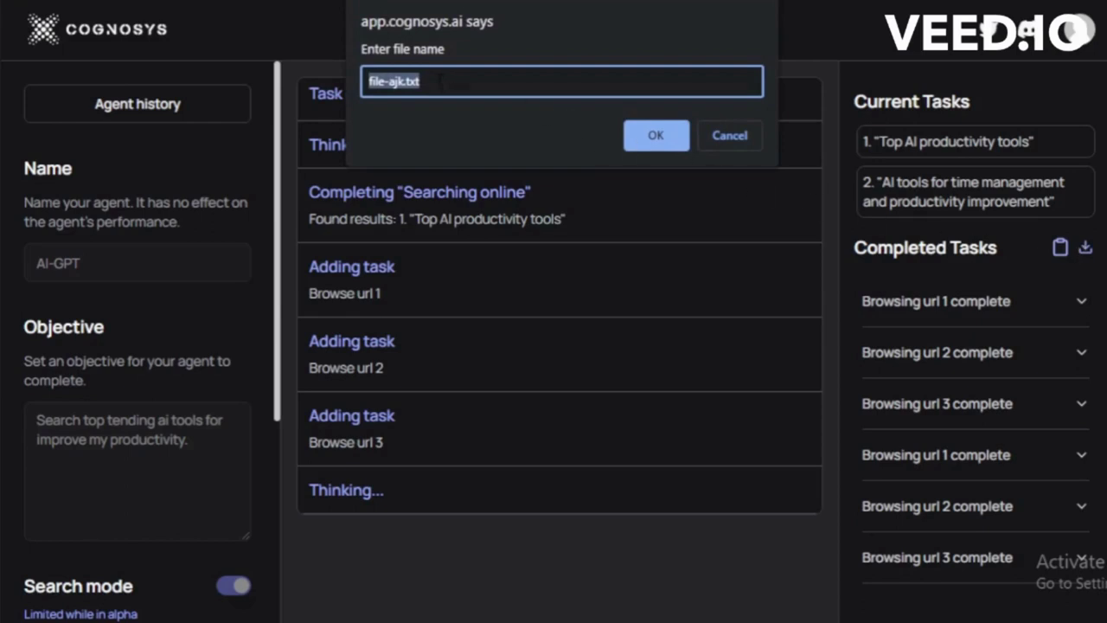
text(a)
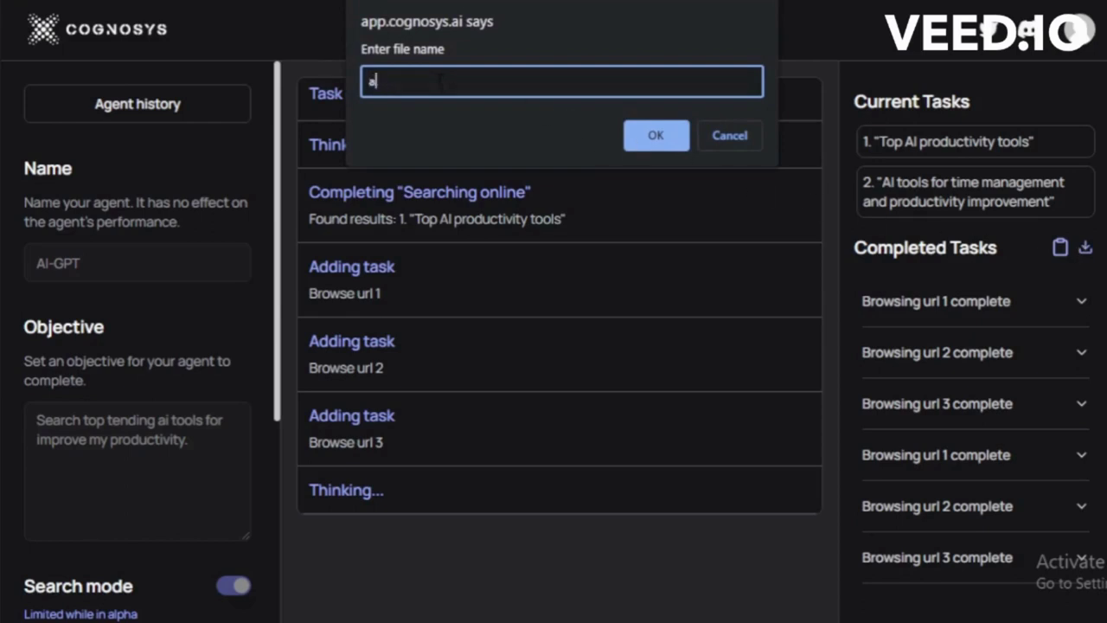
text(igpt)
click(655, 138)
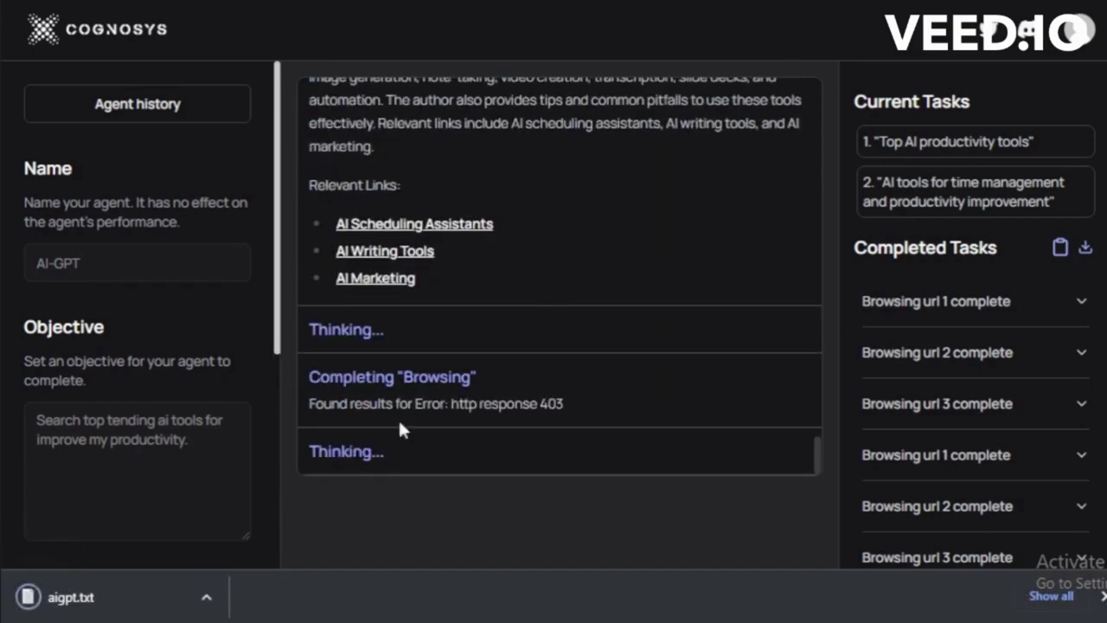
Open the downloaded aigpt.txt file and read its opening article summary through to the end of the line
click(97, 597)
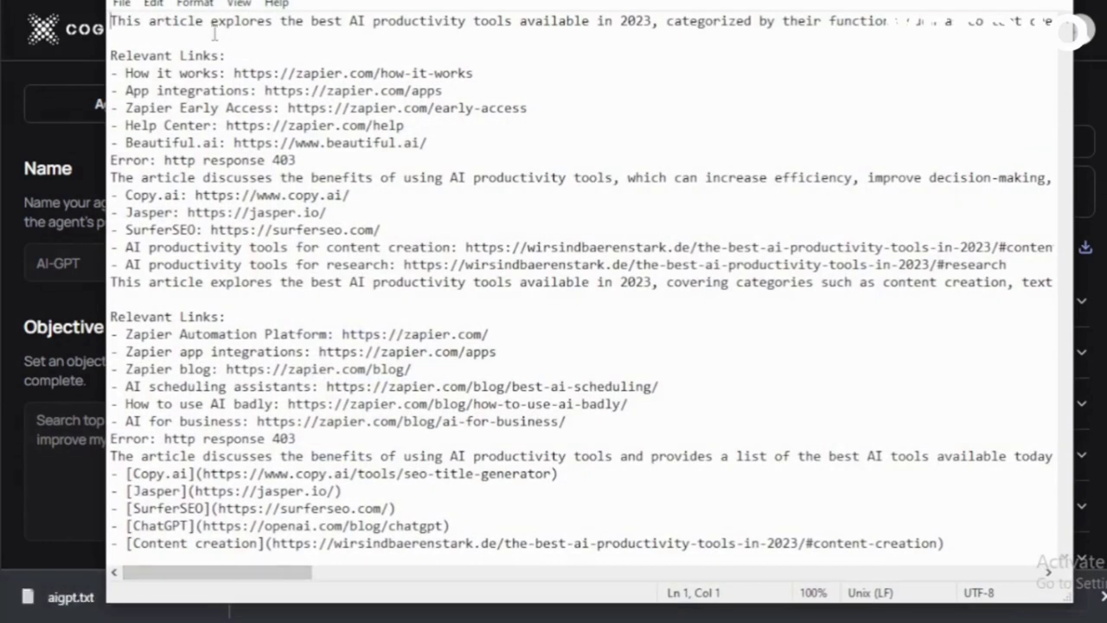
drag(111, 20, 1073, 32)
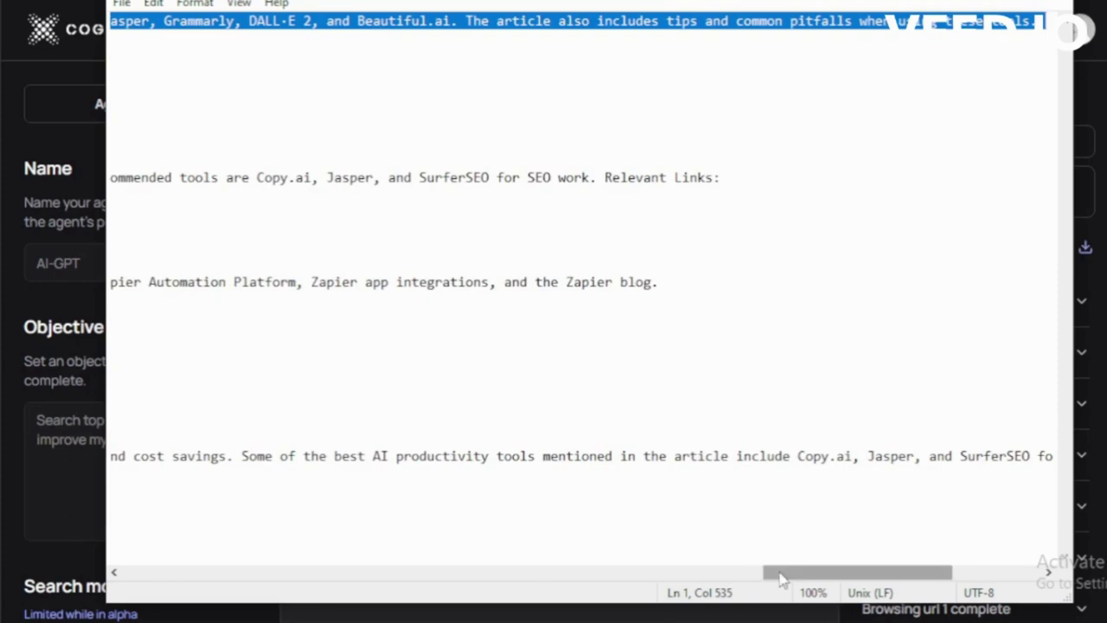
Return to the start of the lines and read the Relevant Links listed under the first article, from How it works to Beautiful.ai
drag(781, 578, 142, 578)
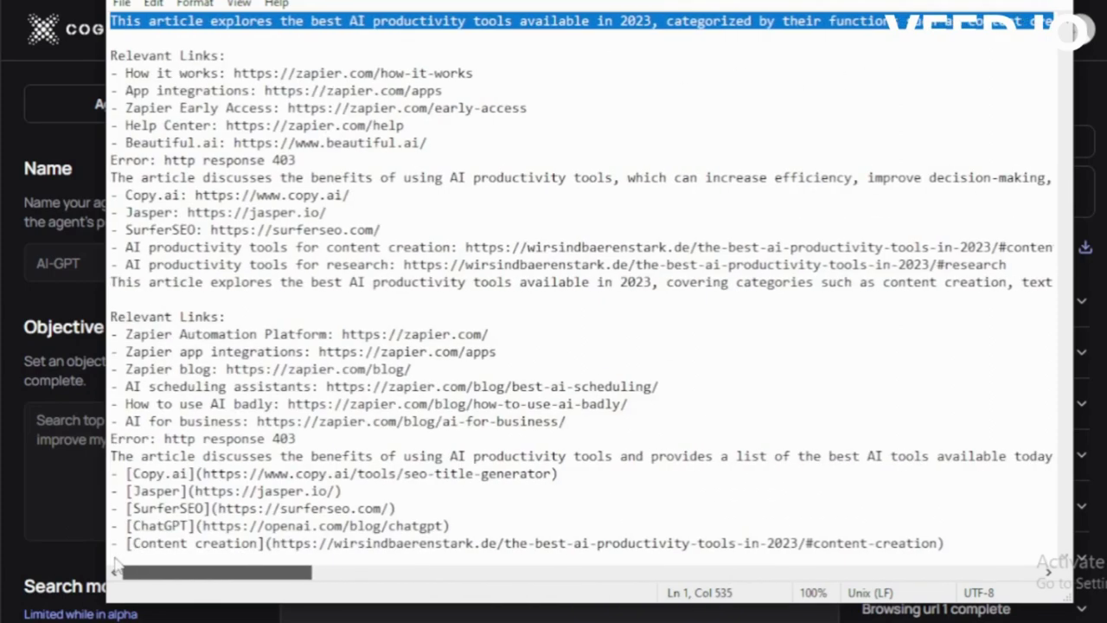
click(147, 57)
drag(110, 56, 227, 56)
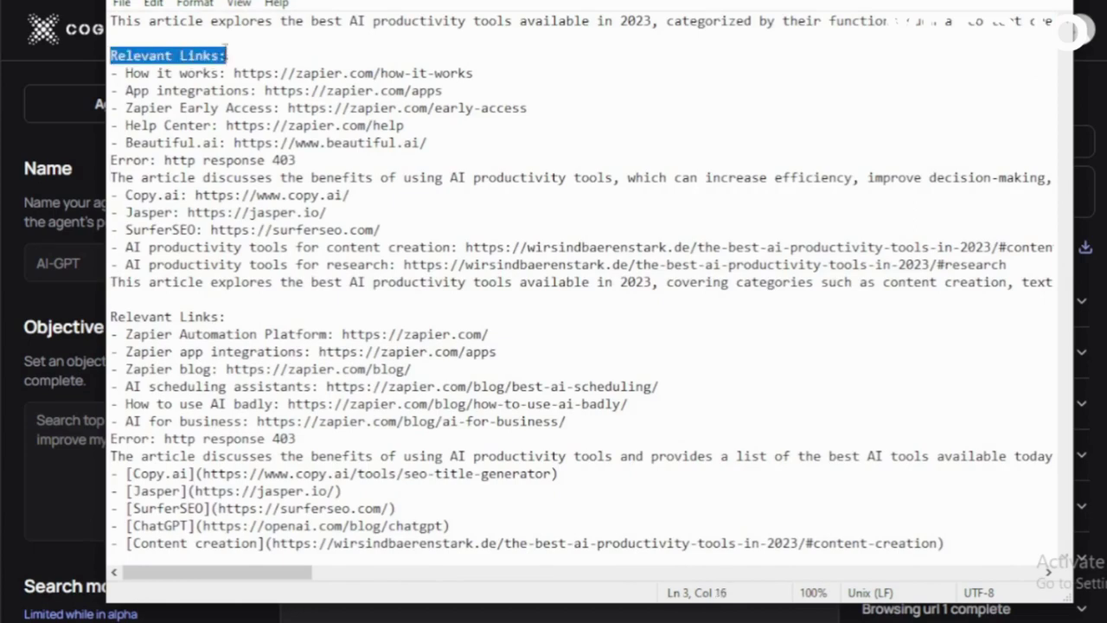
click(159, 75)
drag(126, 75, 358, 74)
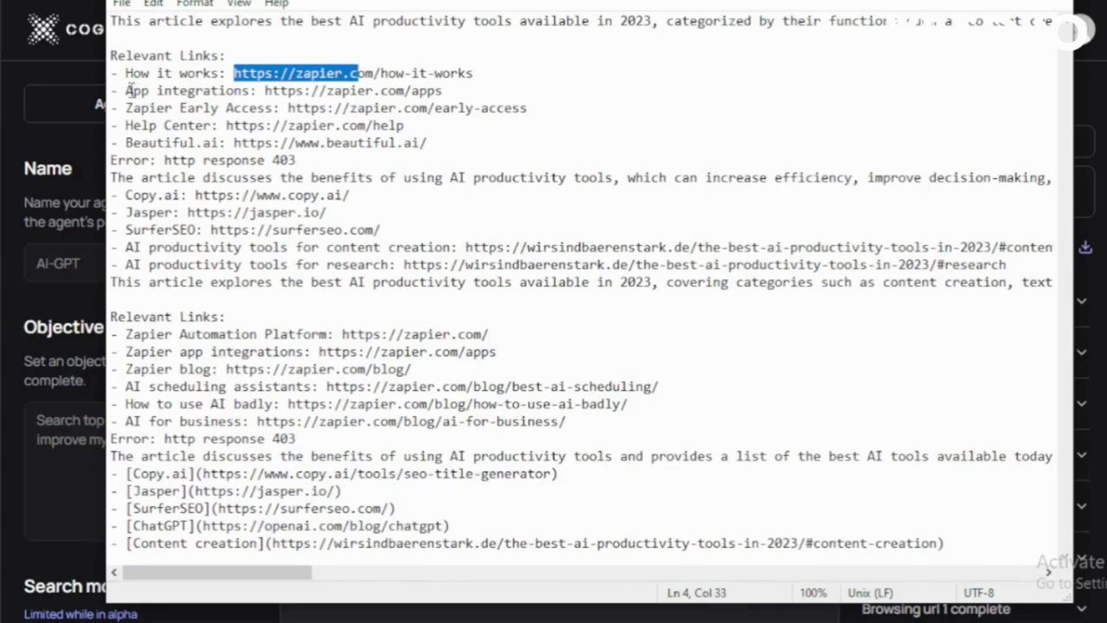
drag(127, 90, 465, 91)
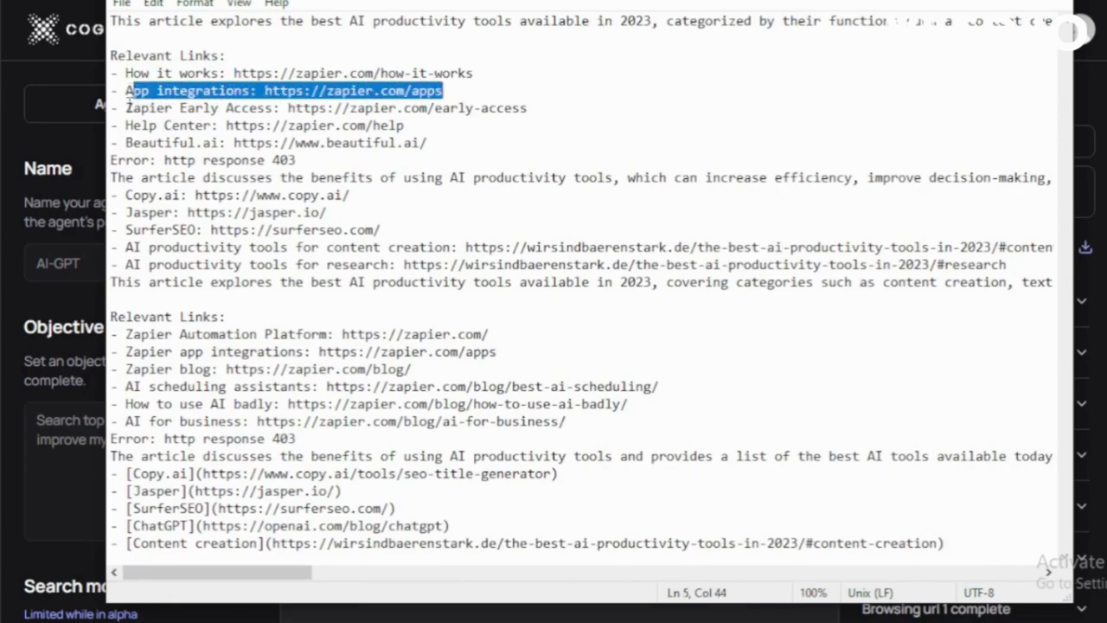
drag(127, 107, 527, 107)
click(528, 107)
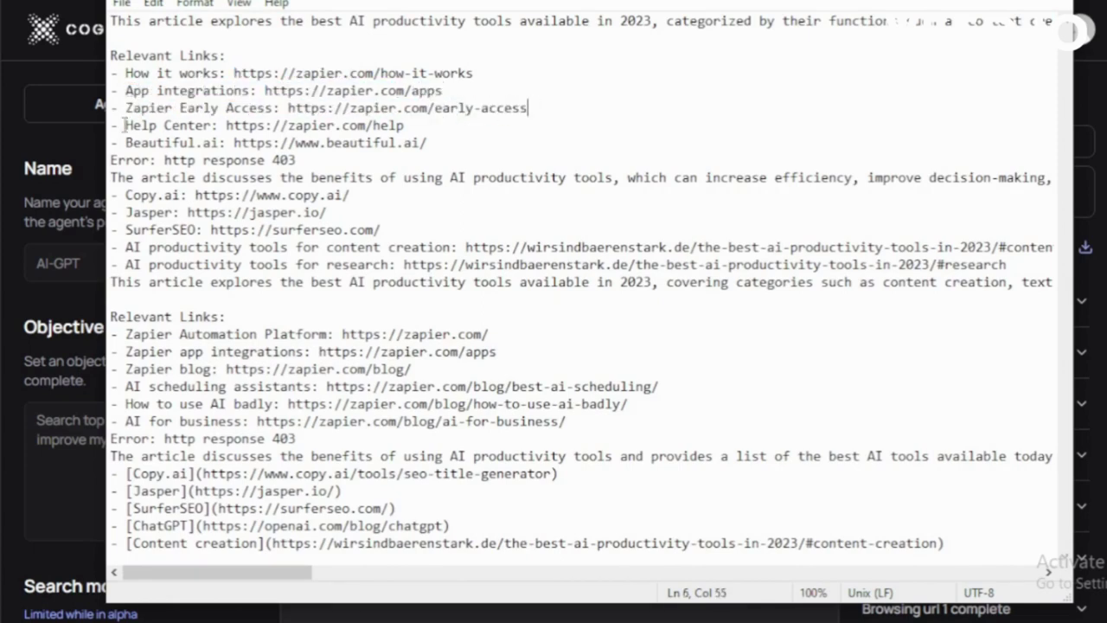
drag(125, 125, 386, 126)
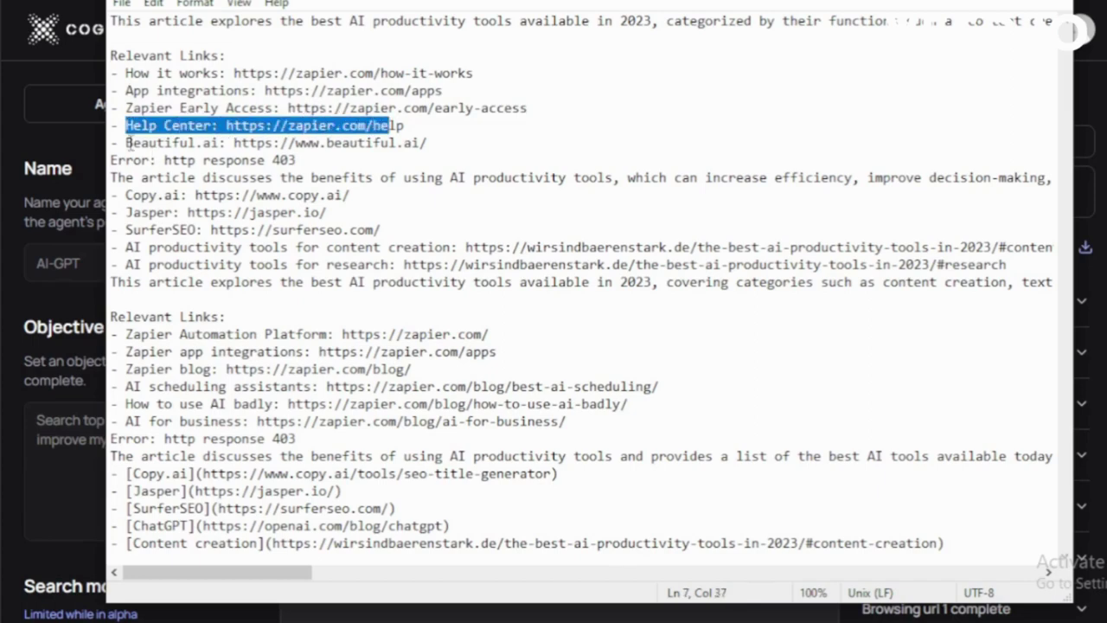
drag(126, 142, 435, 142)
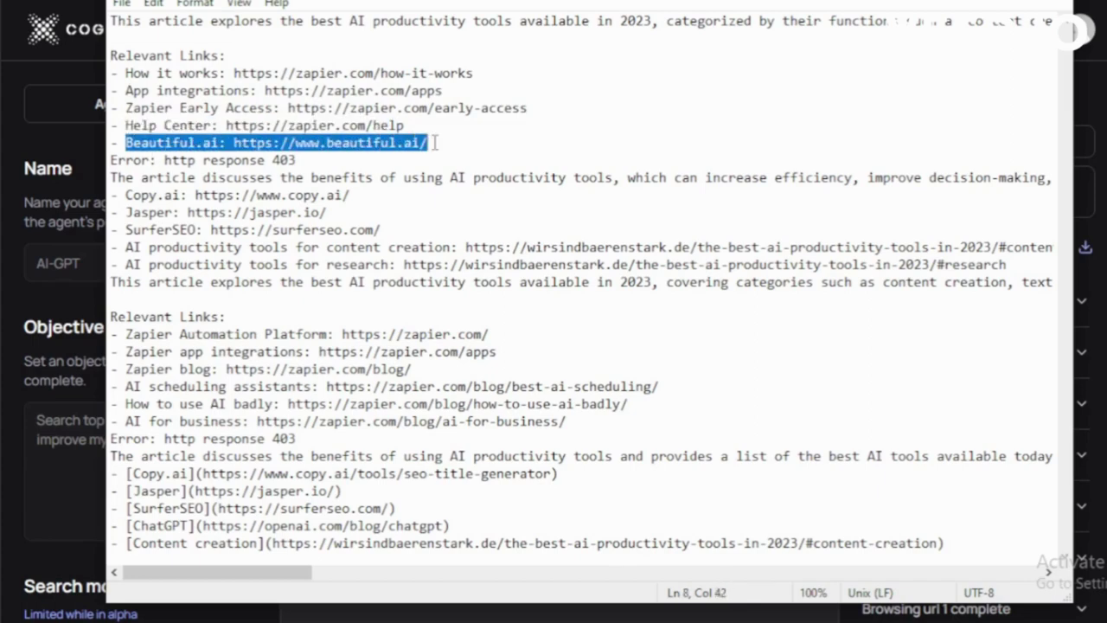
click(437, 143)
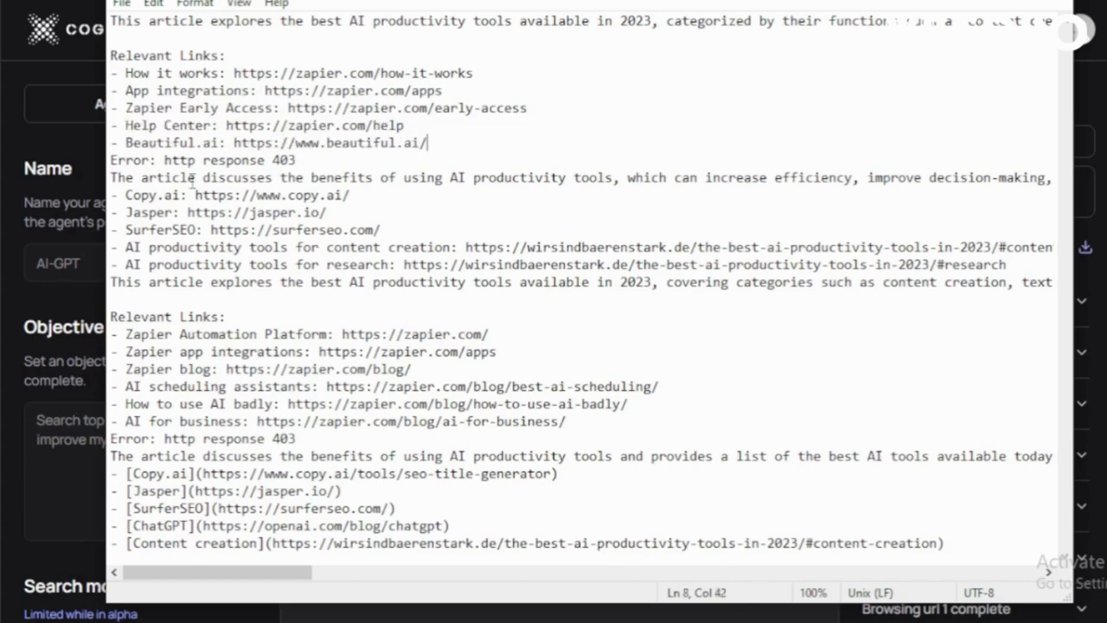
Read the second article's summary to the end of its line, and the Copy.ai, Jasper, SurferSEO and AI productivity tools links below it
drag(111, 177, 1056, 179)
key(Up)
drag(111, 177, 1083, 183)
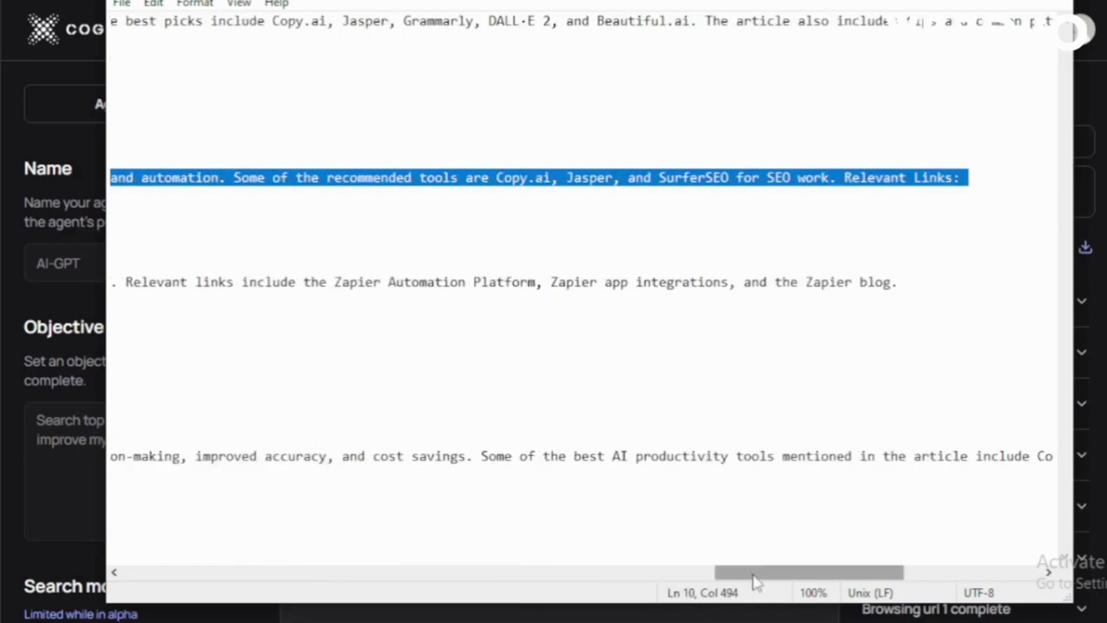
drag(756, 572, 162, 572)
click(126, 196)
drag(125, 196, 367, 192)
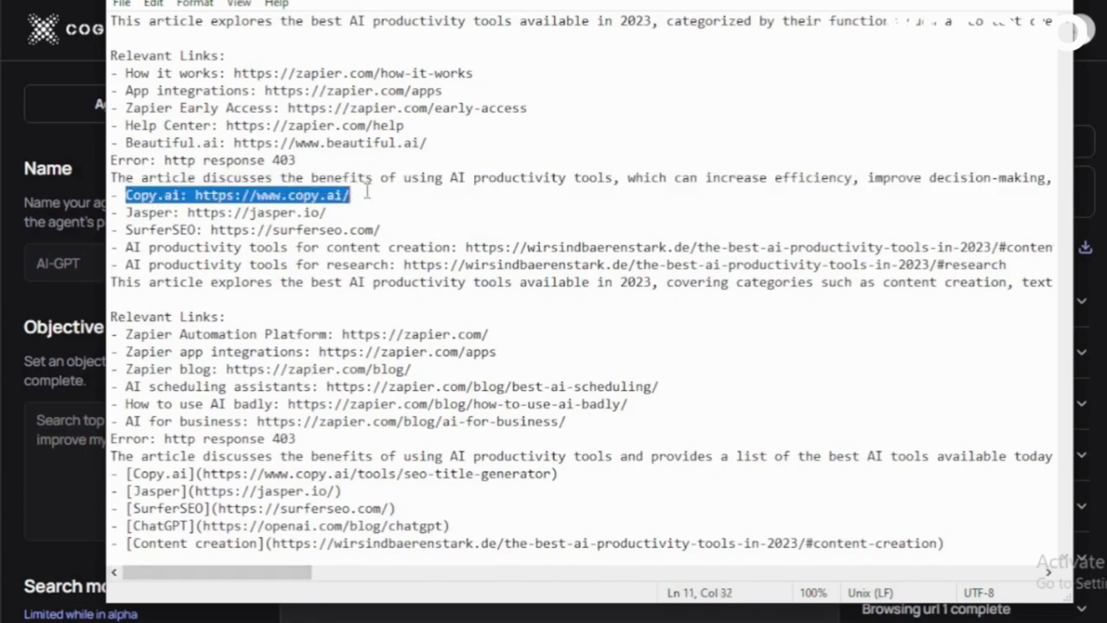
drag(122, 214, 399, 229)
drag(128, 248, 1053, 235)
click(294, 265)
Review the rest of the text file from the second Relevant Links heading to the final Content creation link
click(112, 316)
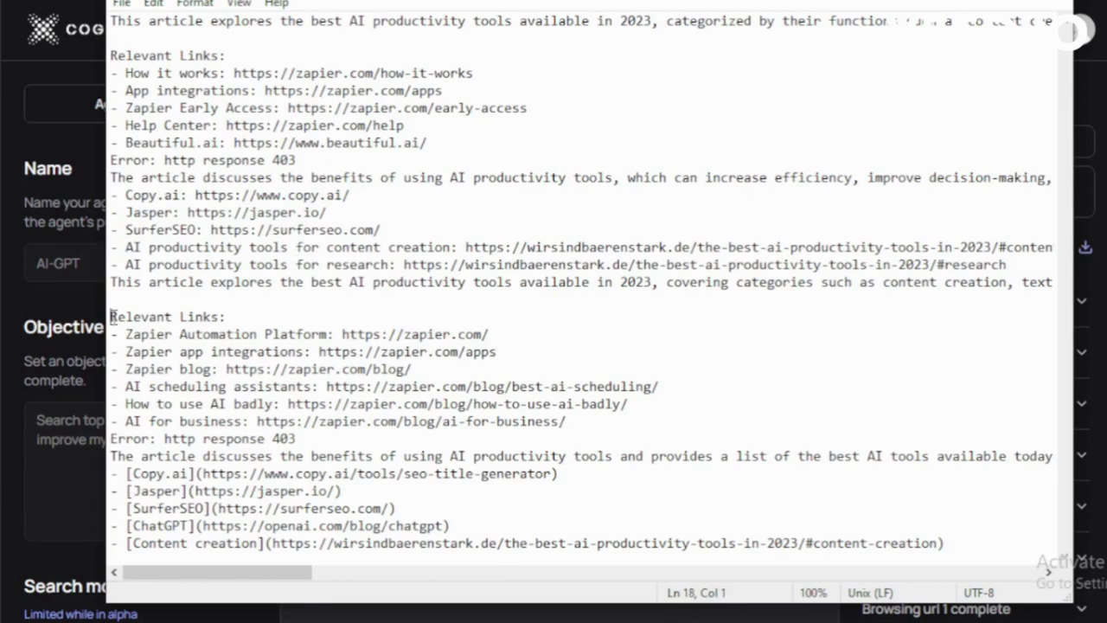
drag(113, 316, 242, 317)
click(242, 317)
drag(112, 316, 964, 543)
click(964, 543)
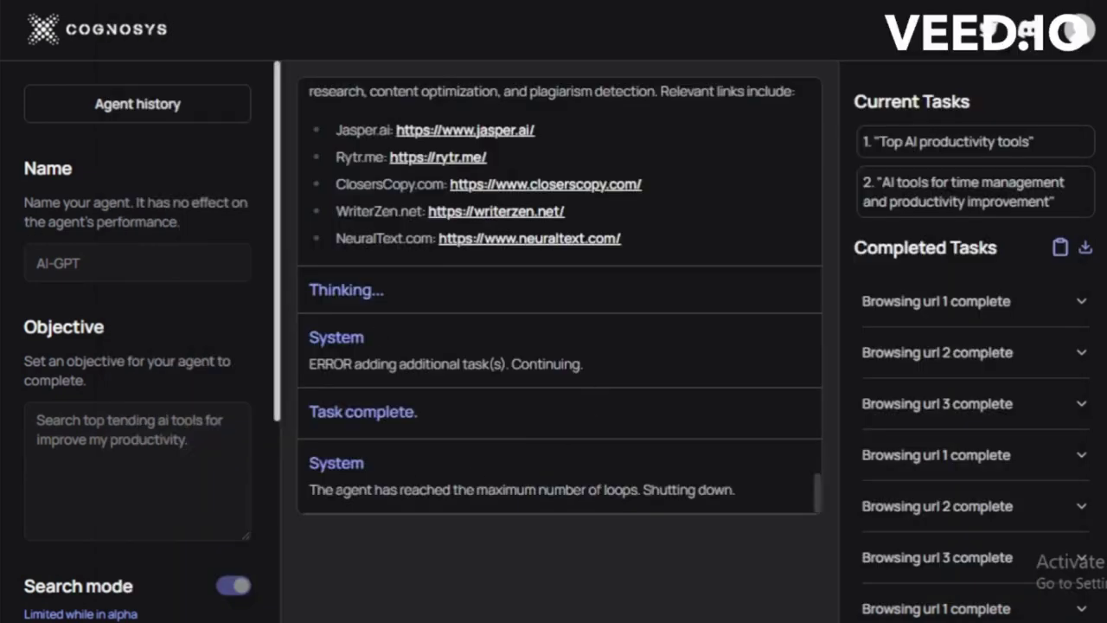
Read the final System message in the agent's activity log and reload the page to start a fresh agent
drag(309, 490, 739, 486)
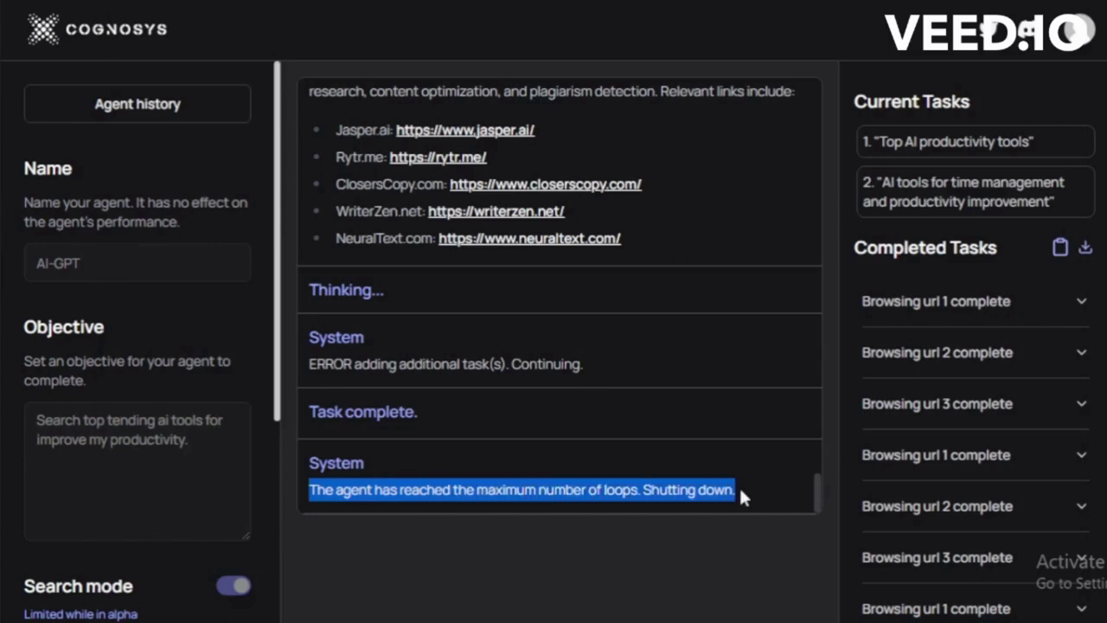
click(739, 485)
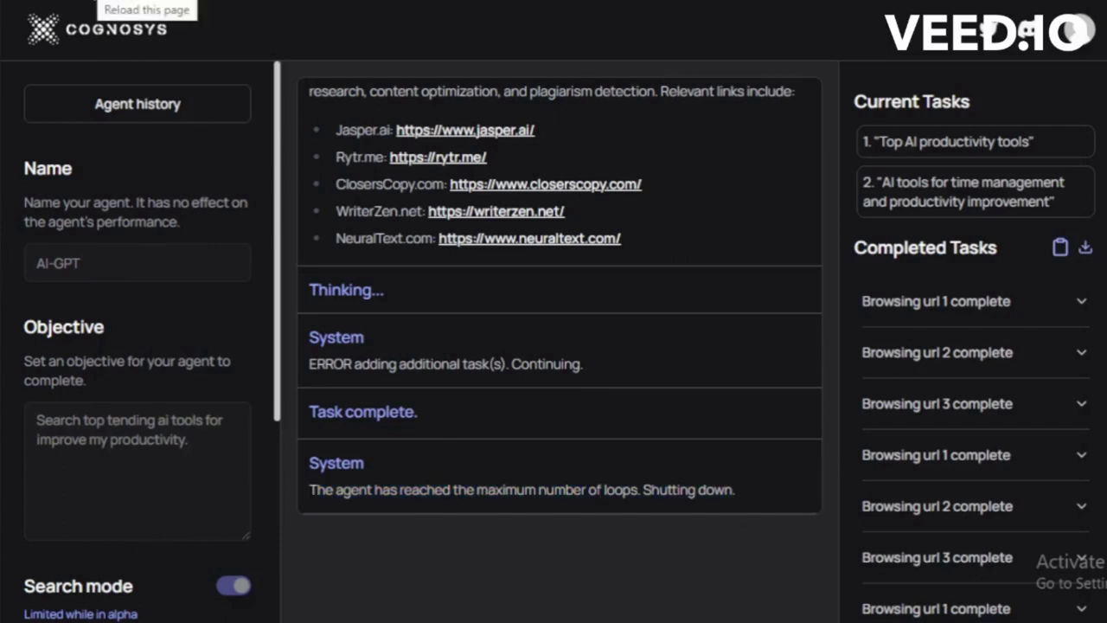
click(102, 0)
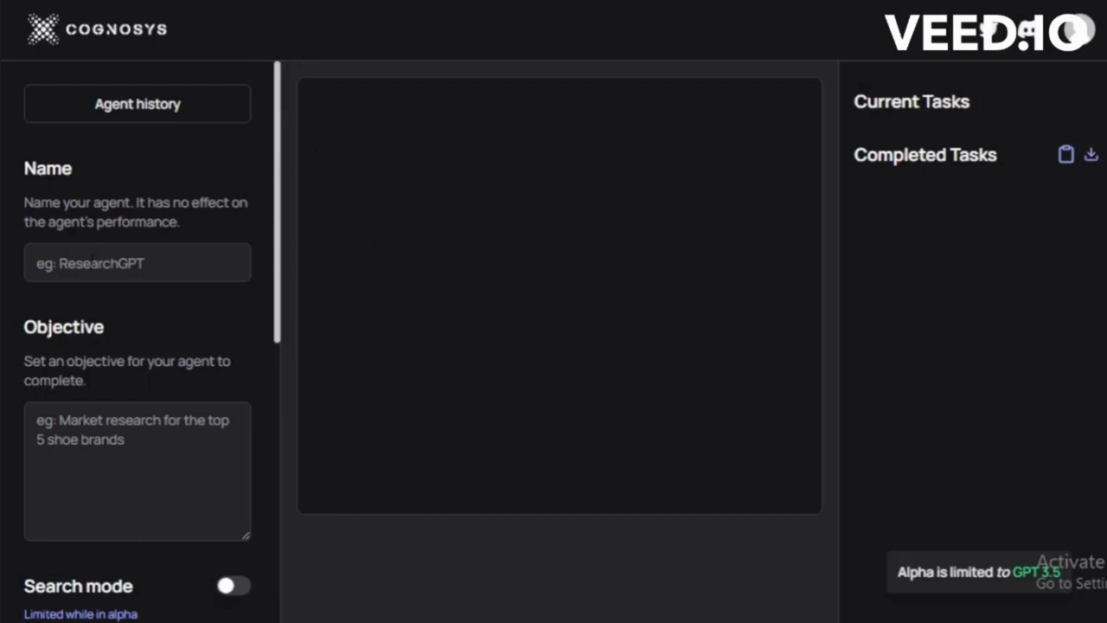
Name the new agent AI-GPT and set its objective to "Search top tending AI Tools of 2023"
click(137, 263)
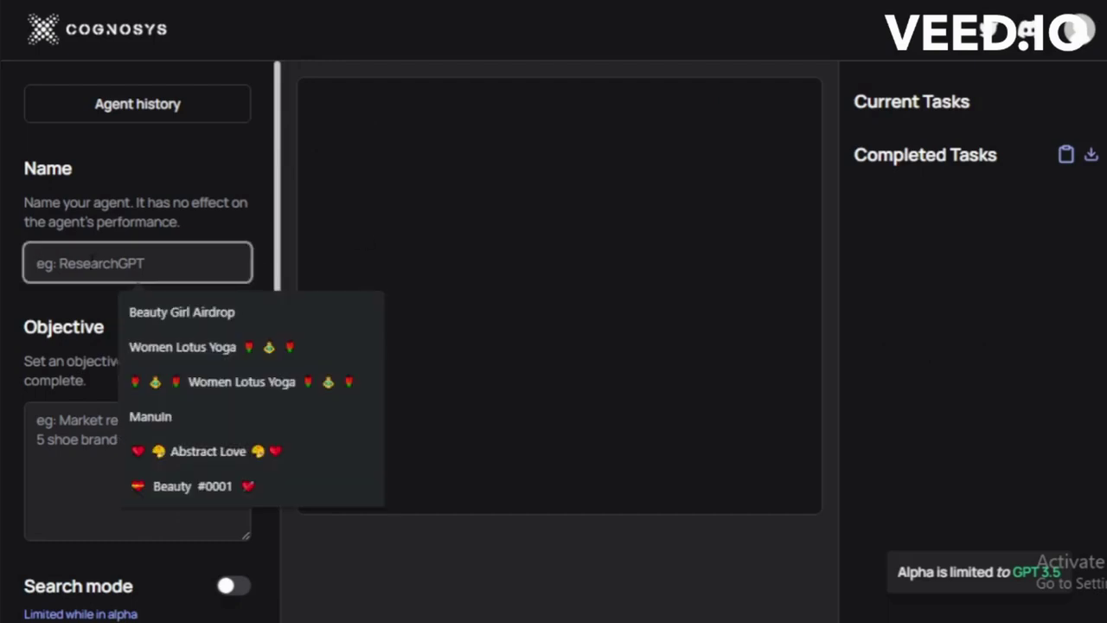
text(A)
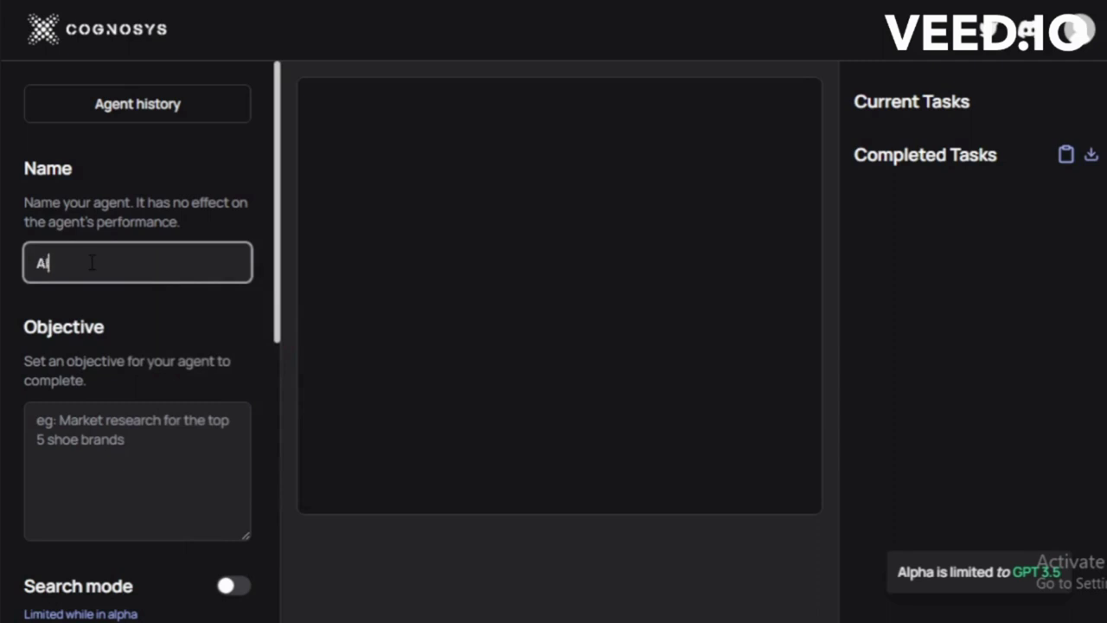
text(I-GPT)
key(Tab)
text(Sea)
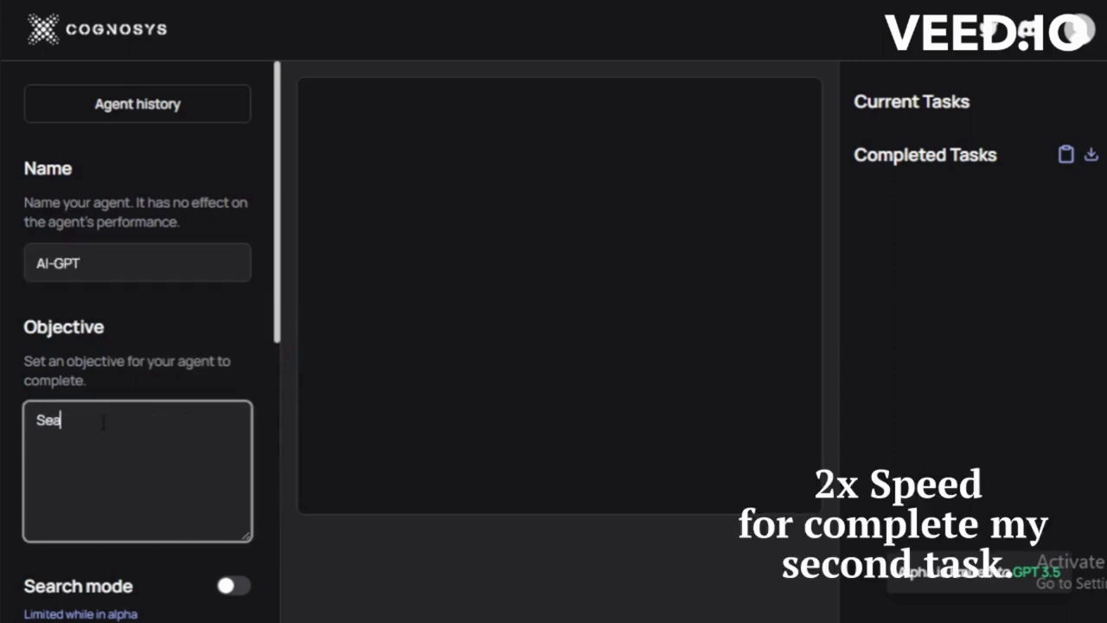
text(rch top tending A)
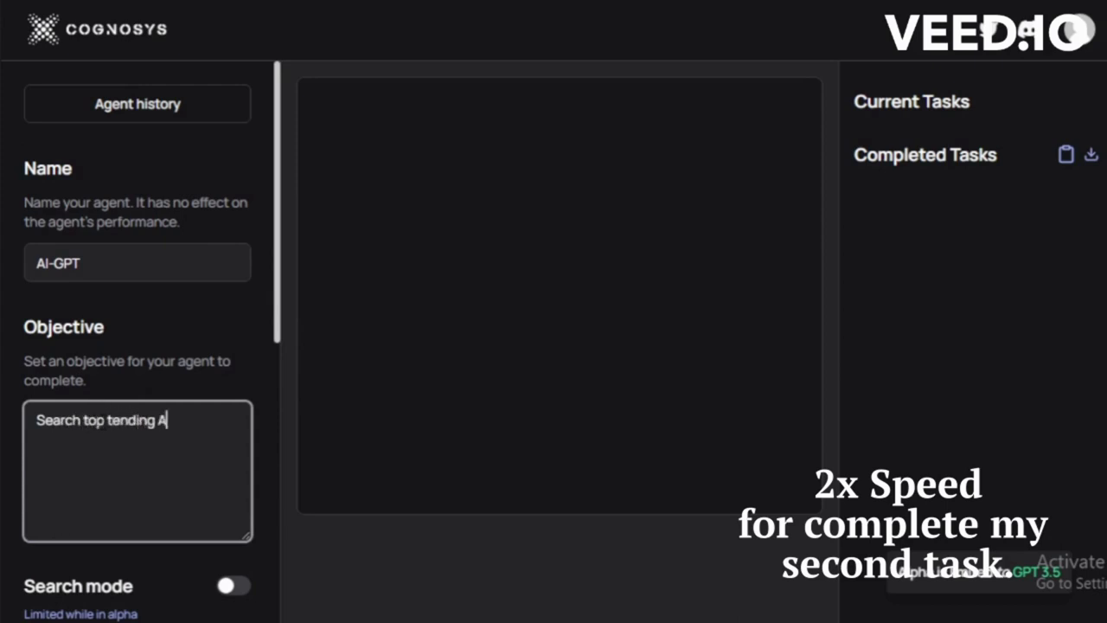
text(I Tools of 2023)
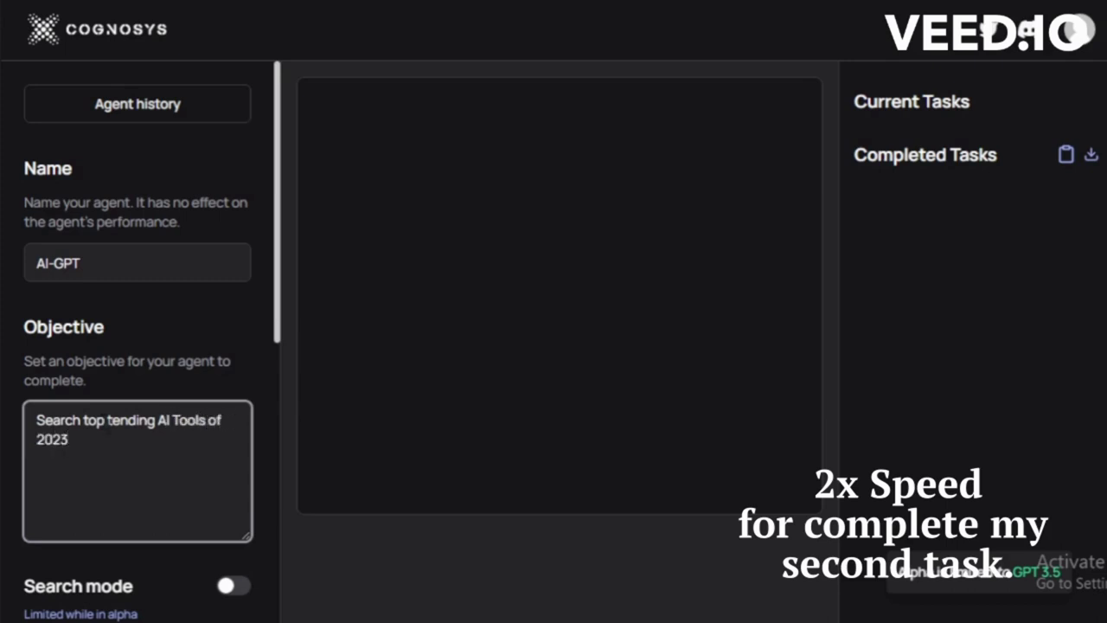
Enable automatic tasks with search mode left off, and start the agent
drag(280, 285, 279, 519)
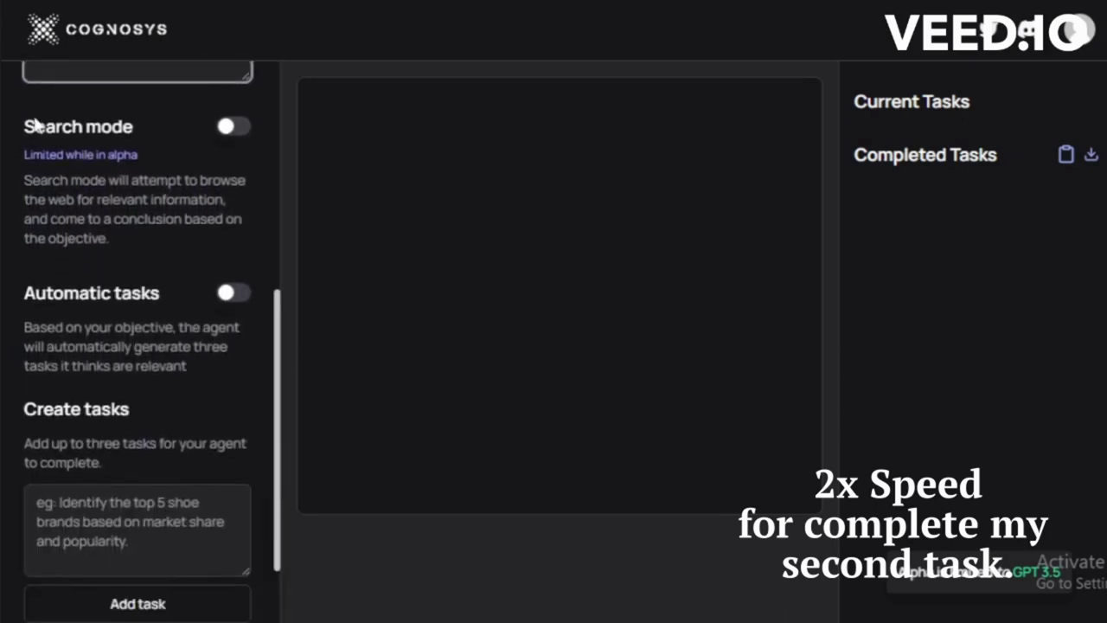
drag(28, 137, 133, 133)
drag(24, 299, 162, 296)
click(230, 293)
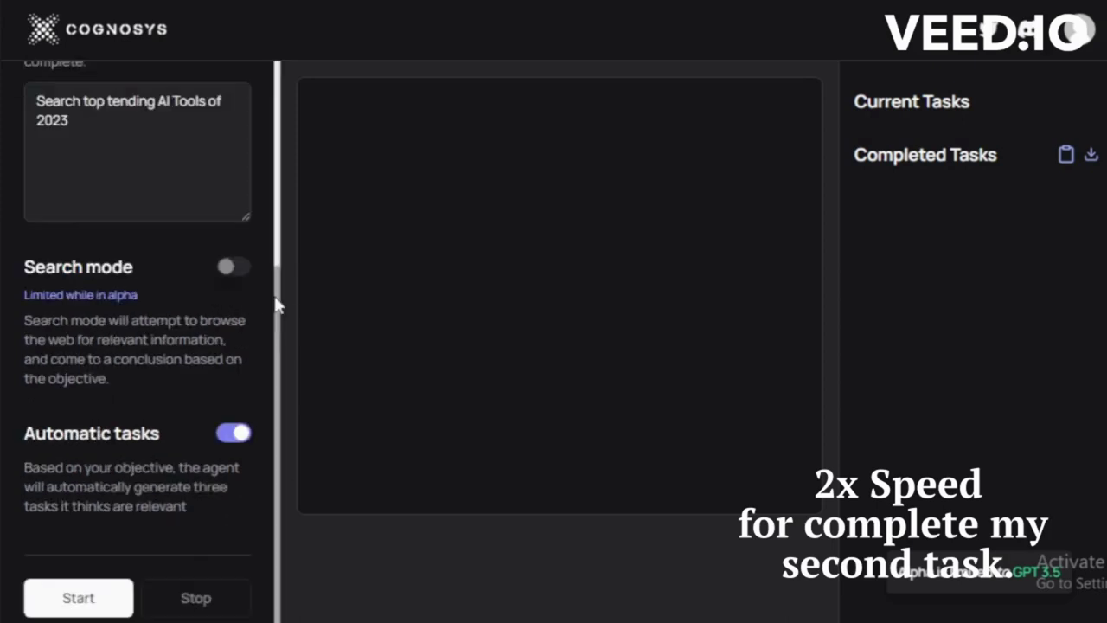
click(66, 598)
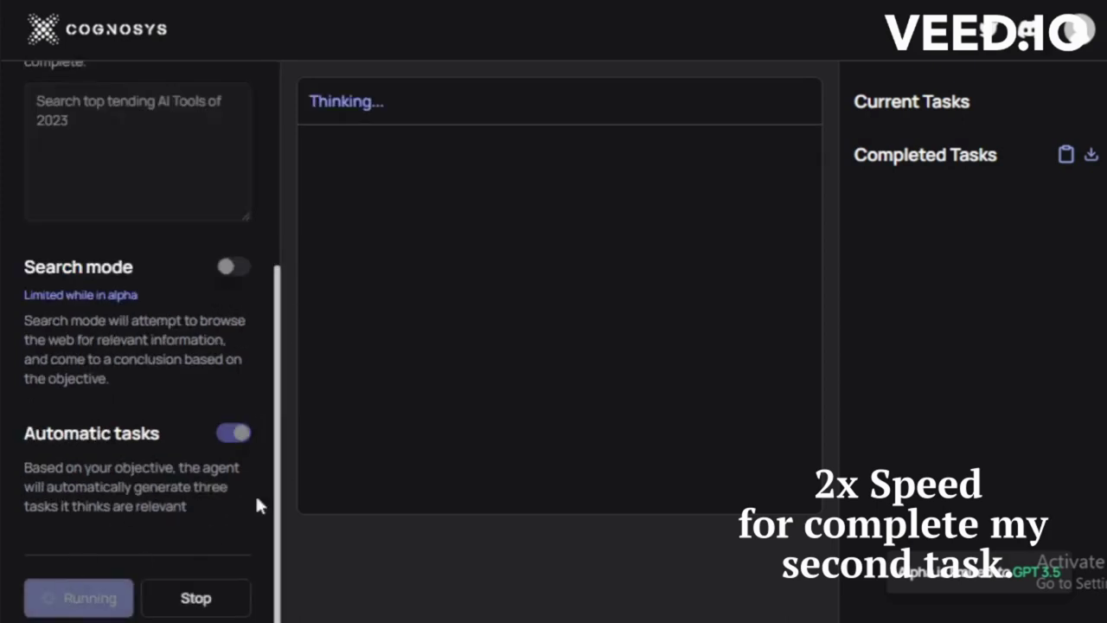
Examine the agent's newly added tasks in the activity log and read all three entries under Current Tasks
drag(415, 102, 302, 105)
click(301, 105)
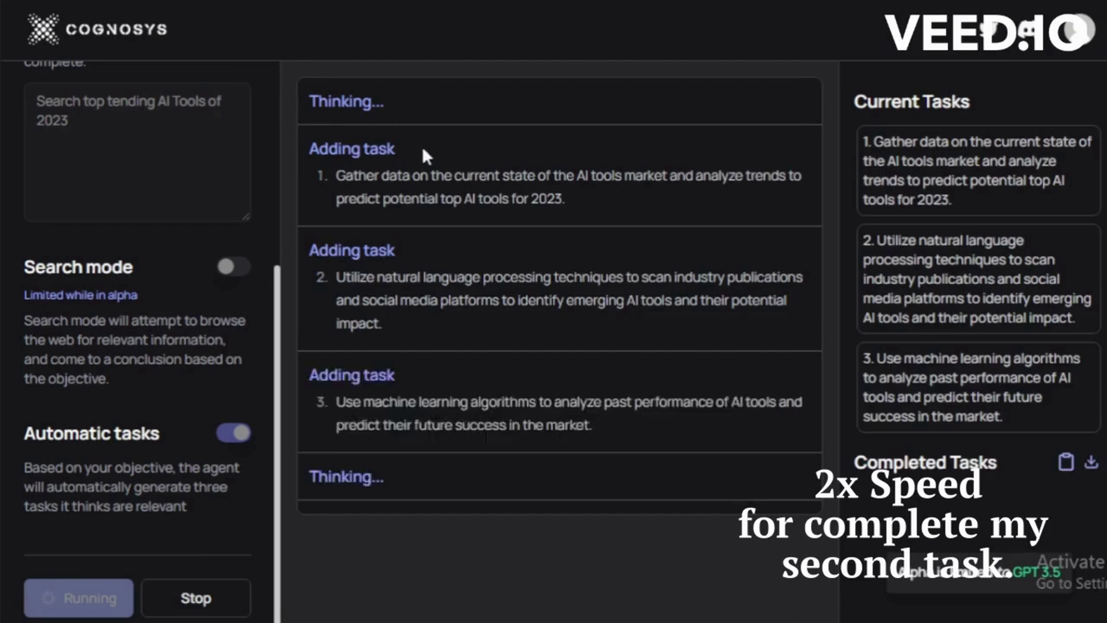
drag(424, 149, 309, 152)
drag(854, 101, 976, 98)
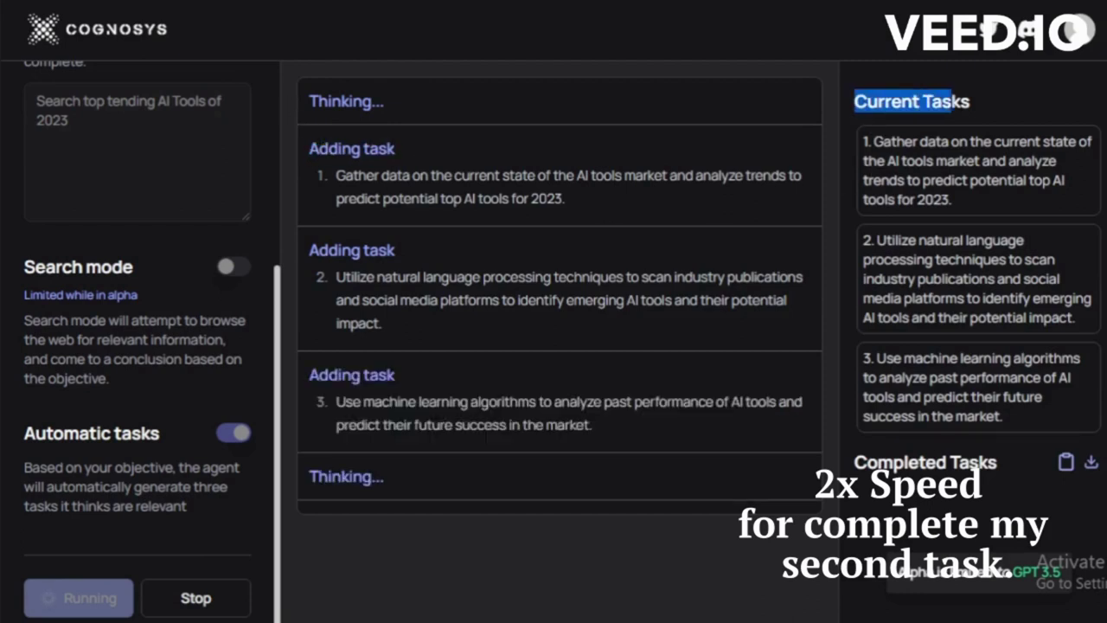
click(977, 98)
drag(863, 142, 960, 196)
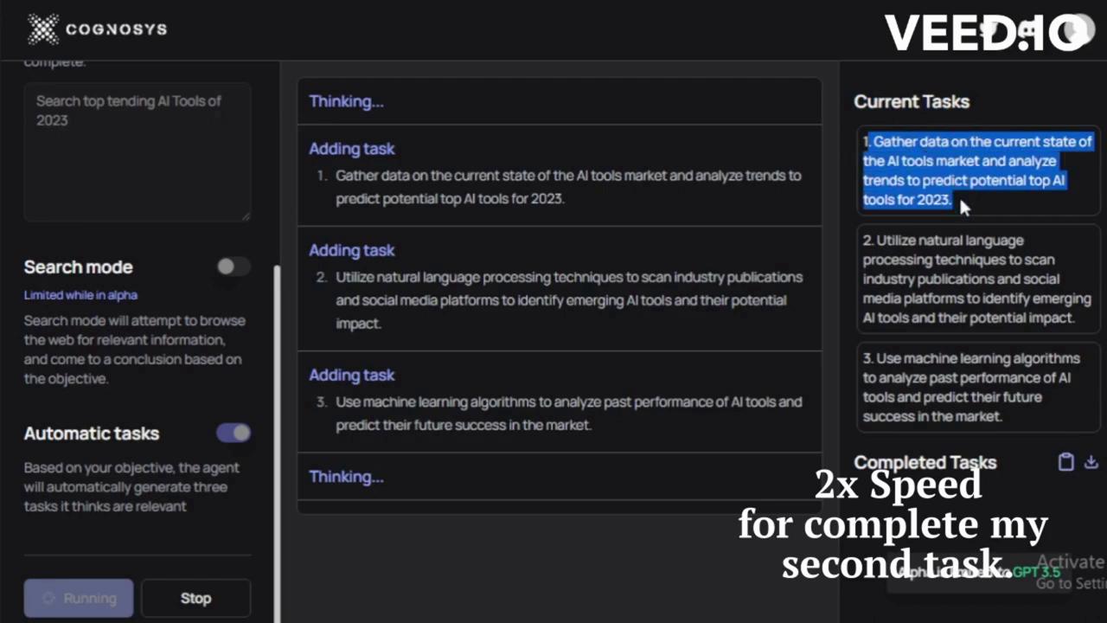
click(961, 199)
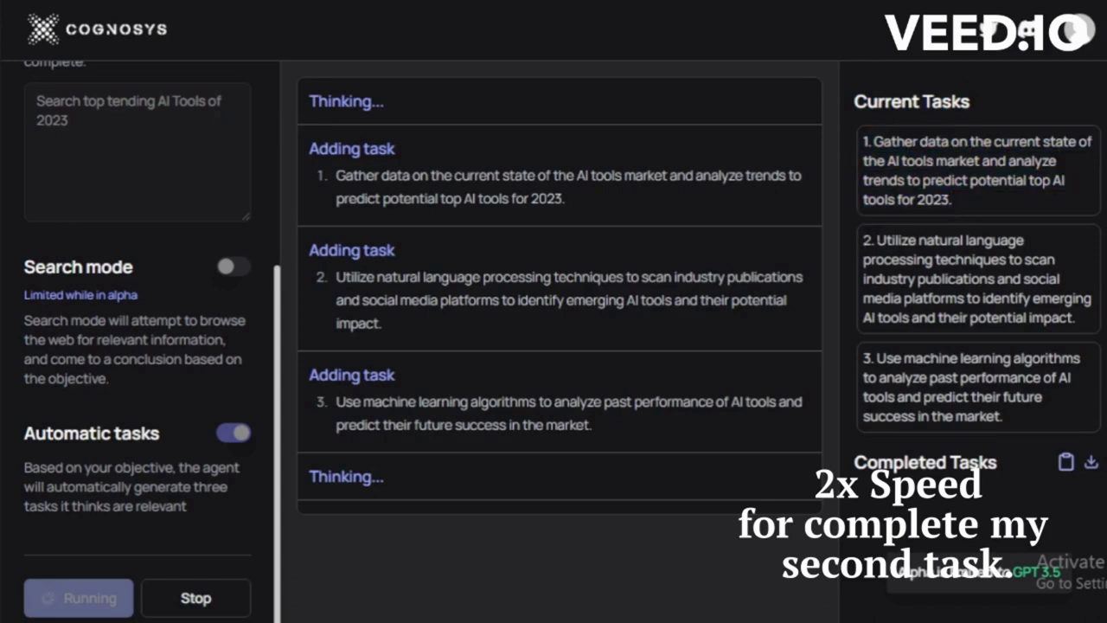
drag(864, 239, 1079, 324)
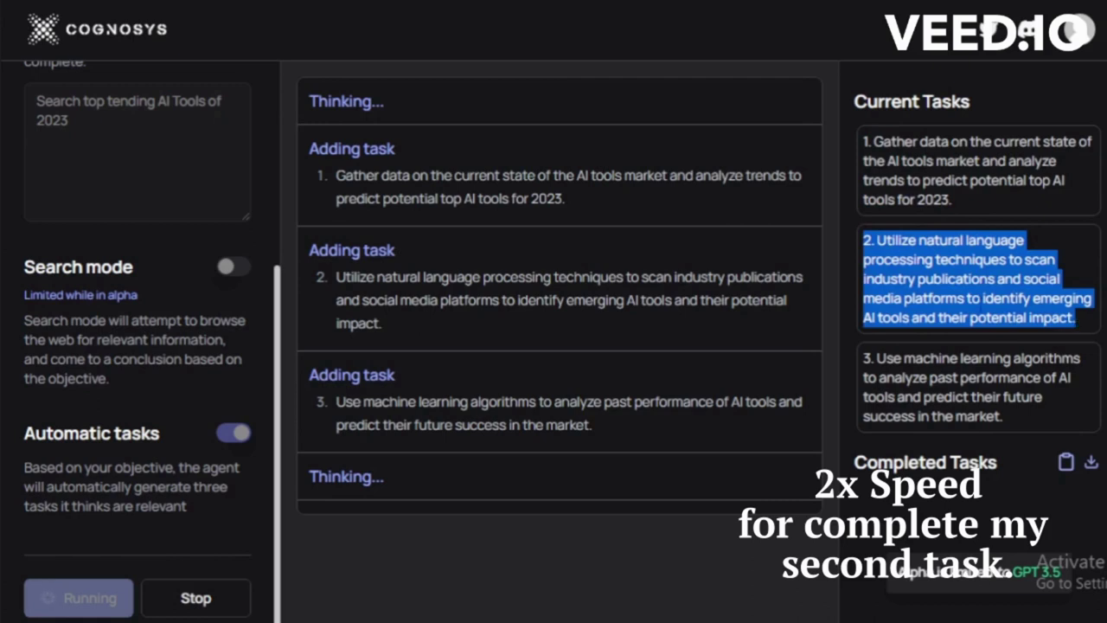
click(1079, 324)
drag(864, 357, 1016, 413)
click(1016, 414)
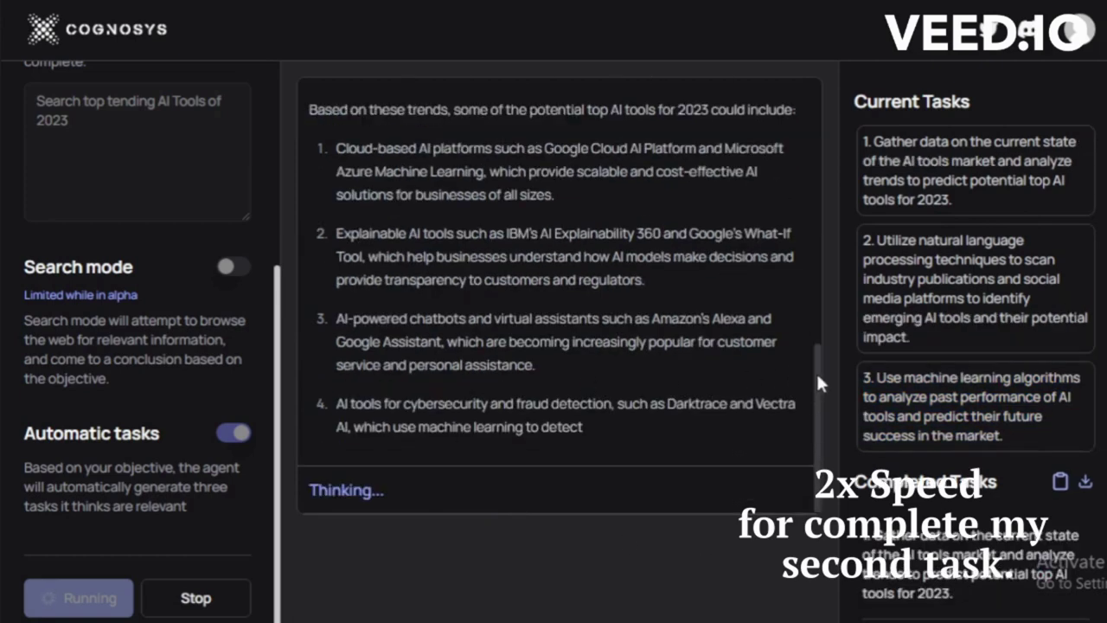
Check the Completed Tasks section and review the first task's result in the activity log, from its potential top AI tools back to its heading
drag(816, 355, 816, 339)
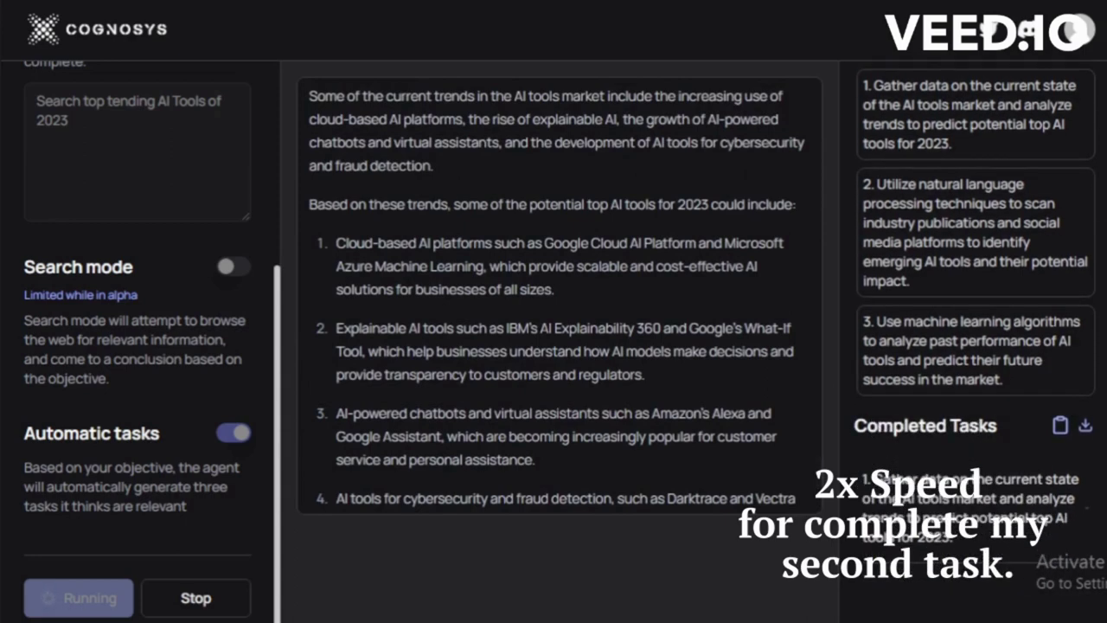
drag(855, 426, 1007, 418)
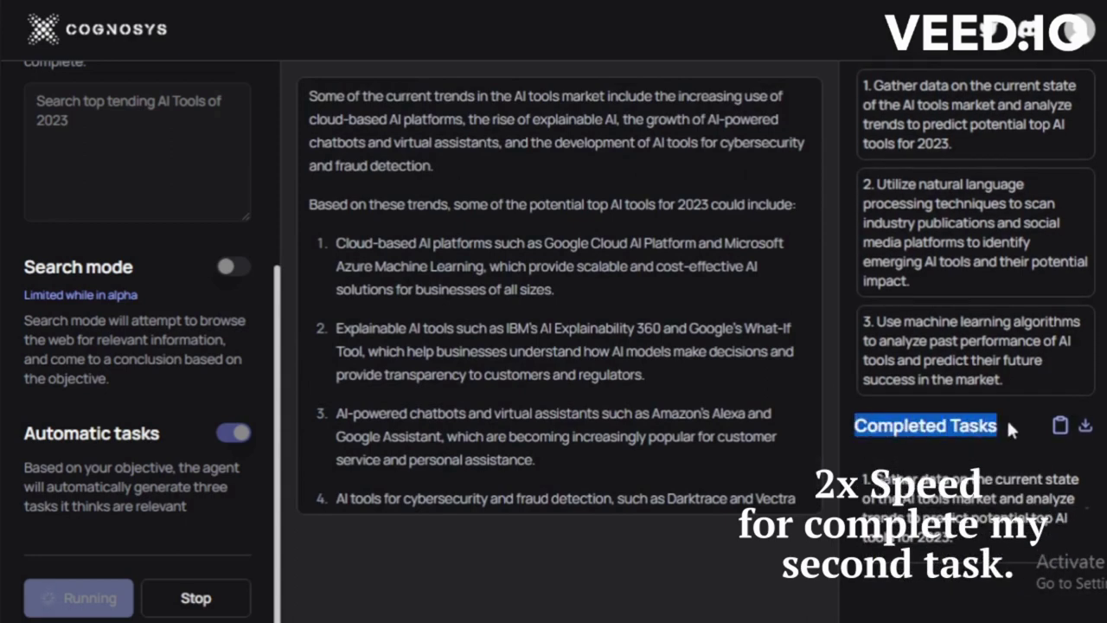
click(799, 554)
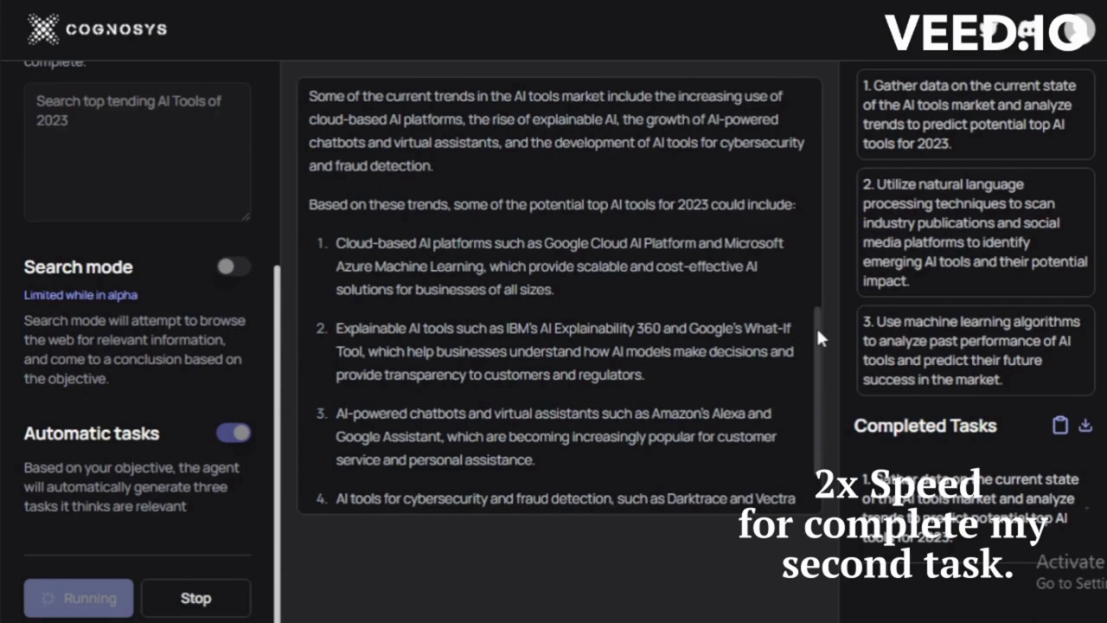
drag(816, 327, 816, 256)
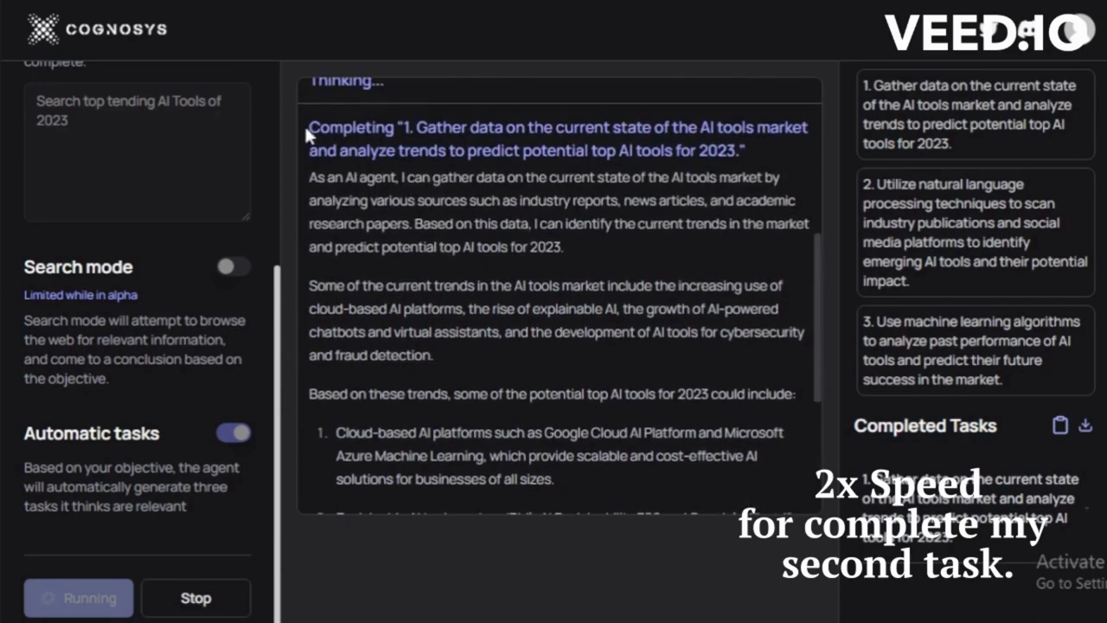
drag(305, 124, 749, 151)
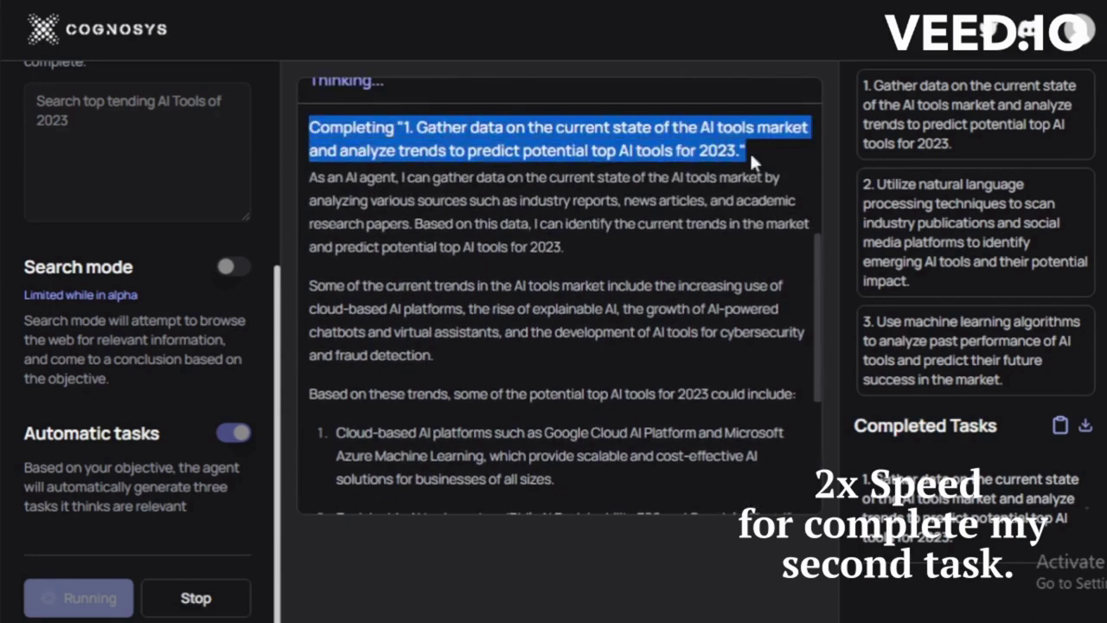
click(749, 151)
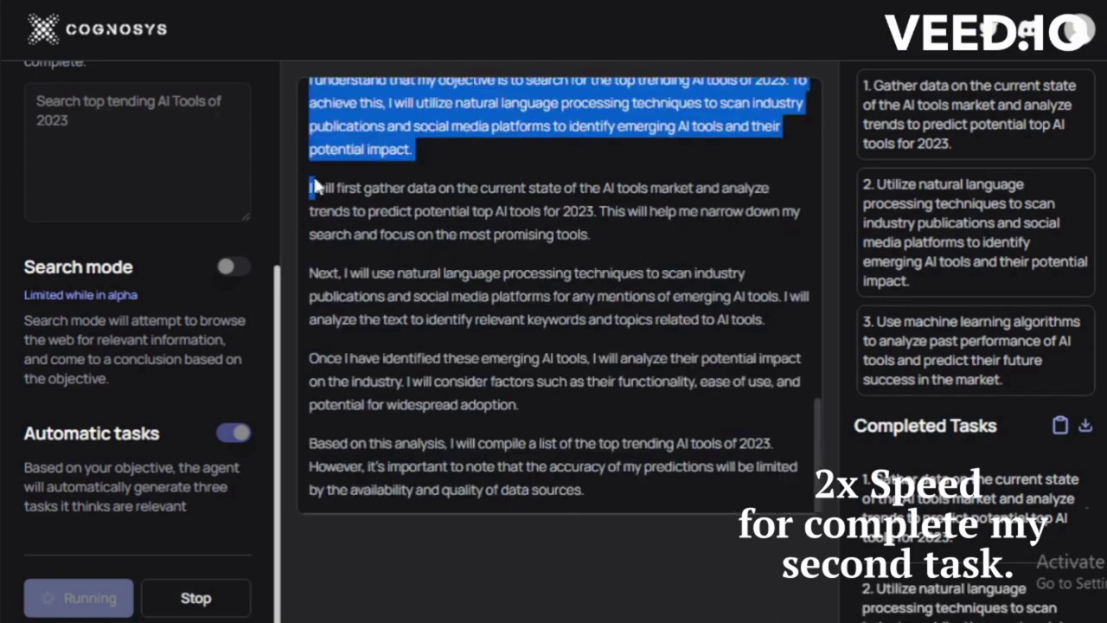
Read the second task's result in the activity log and review the first task's list of potential top AI tools for 2023
drag(317, 187, 621, 437)
click(557, 542)
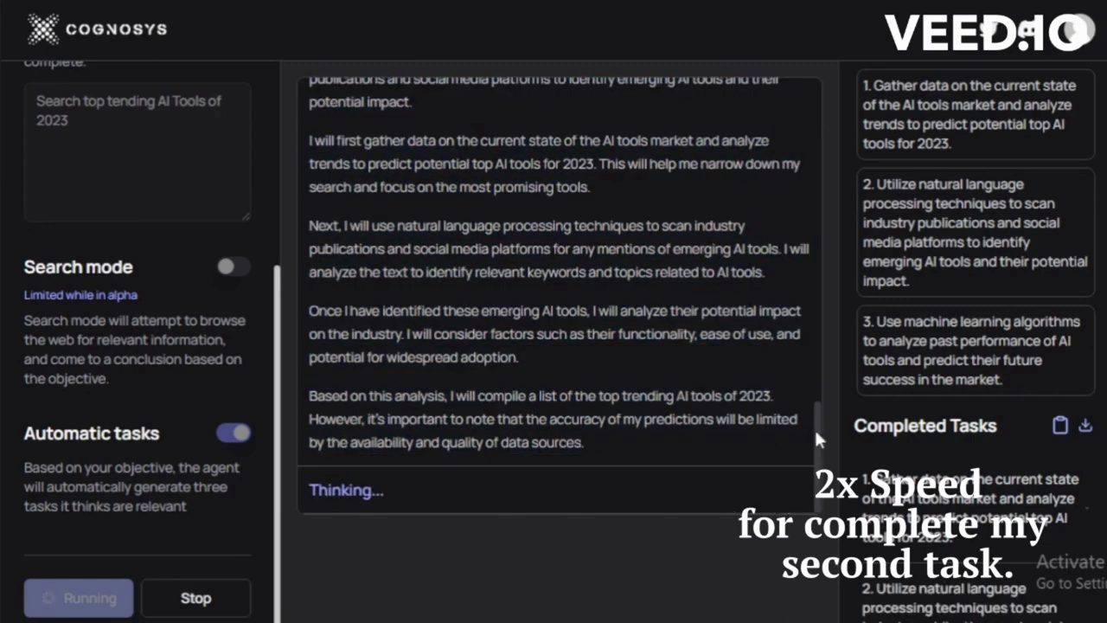
drag(814, 427, 802, 270)
drag(335, 182, 565, 205)
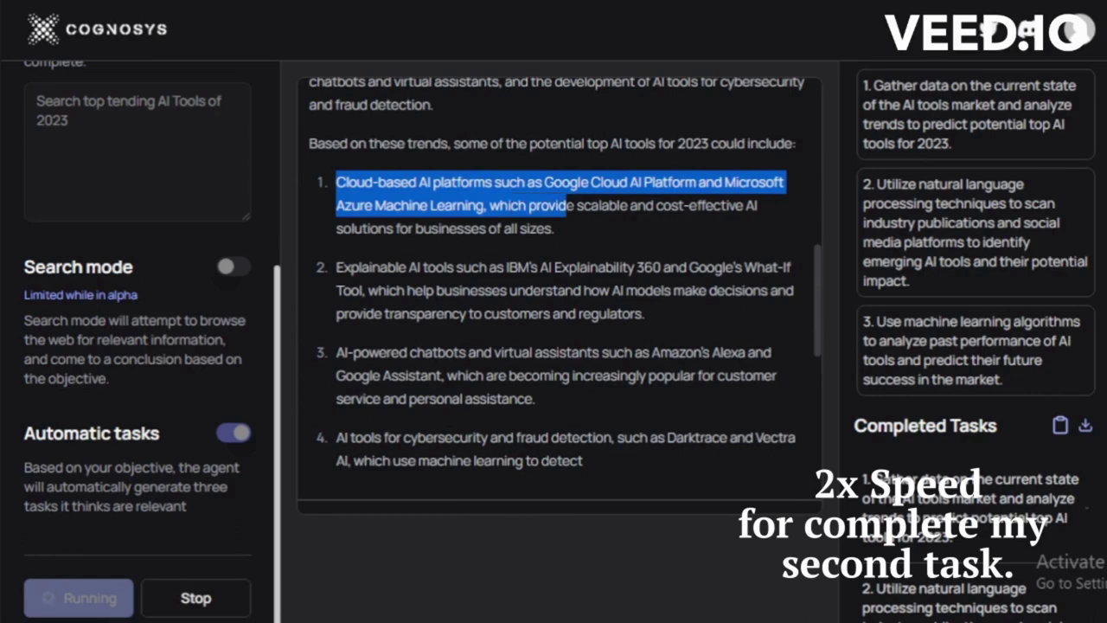
drag(336, 268, 525, 217)
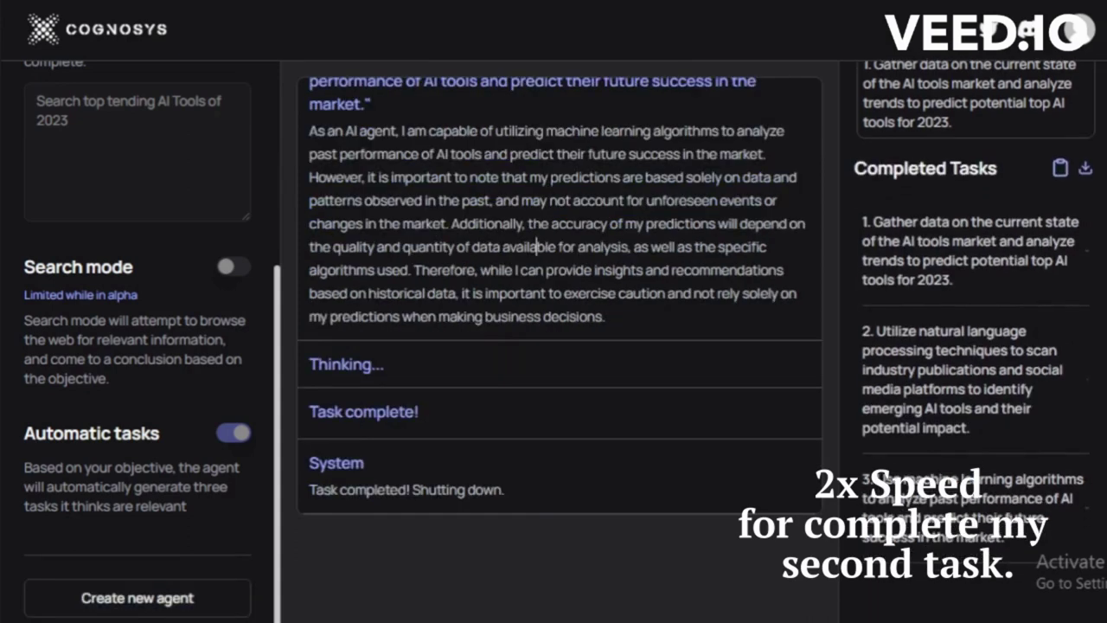
Check the third completed task and the closing task-completion and system messages in the activity log
click(782, 491)
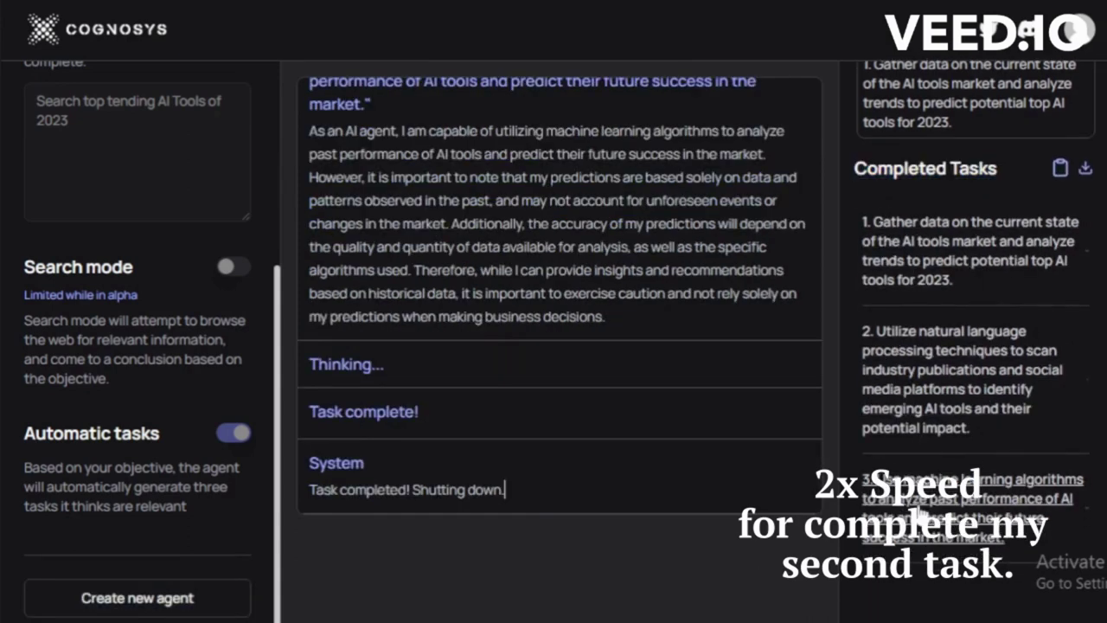
drag(437, 414, 320, 411)
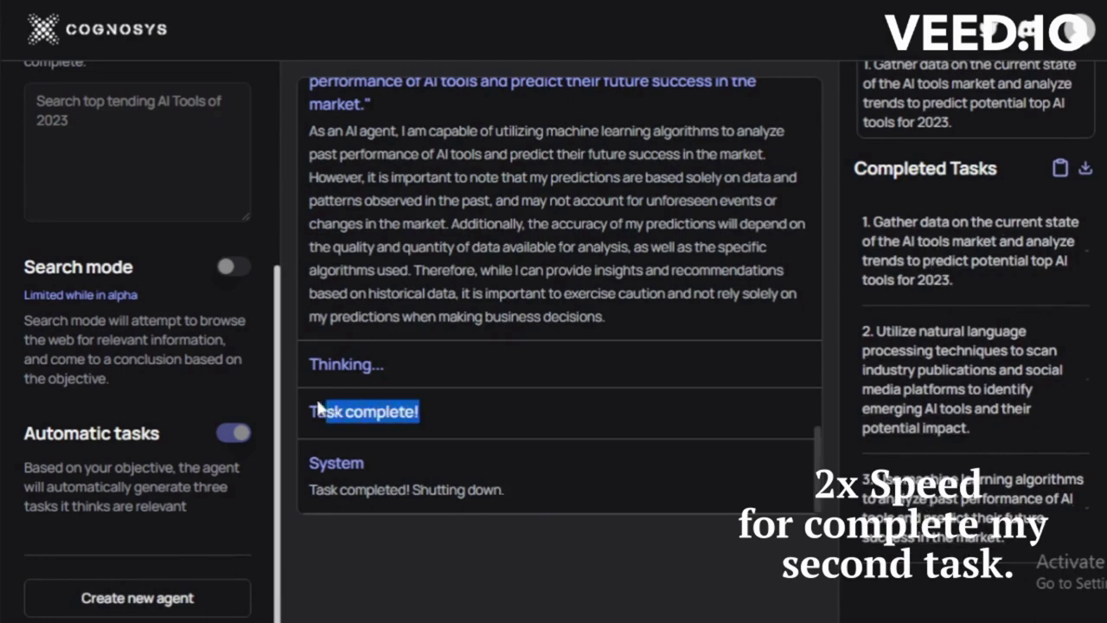
click(316, 408)
drag(450, 490, 309, 485)
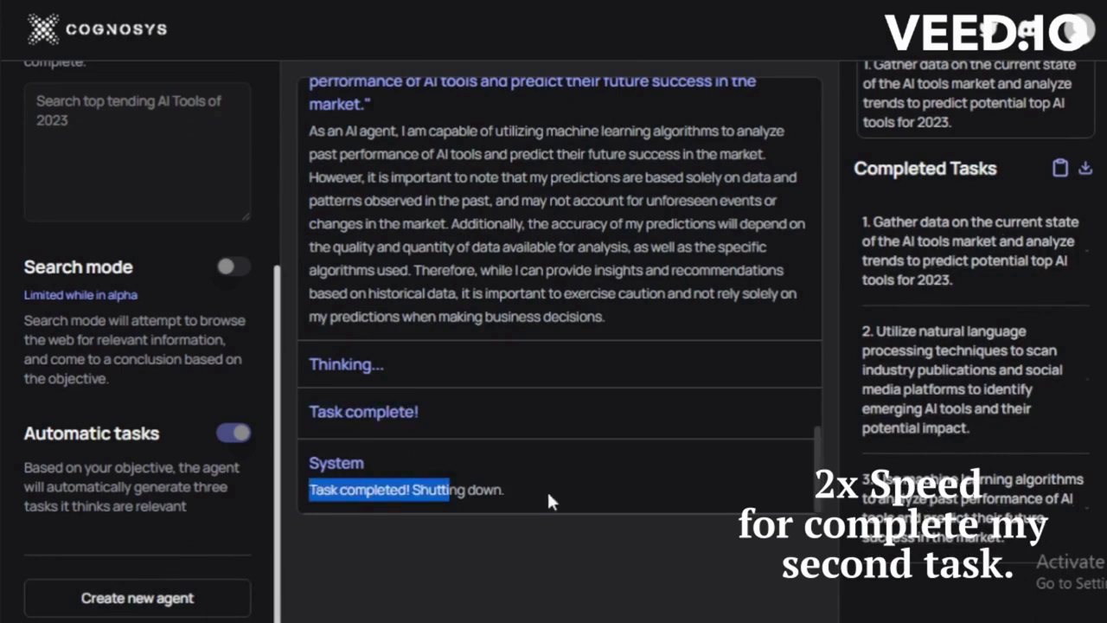
drag(547, 490, 308, 489)
click(308, 490)
Download the completed tasks' results as a text file named AIGPT
click(1087, 169)
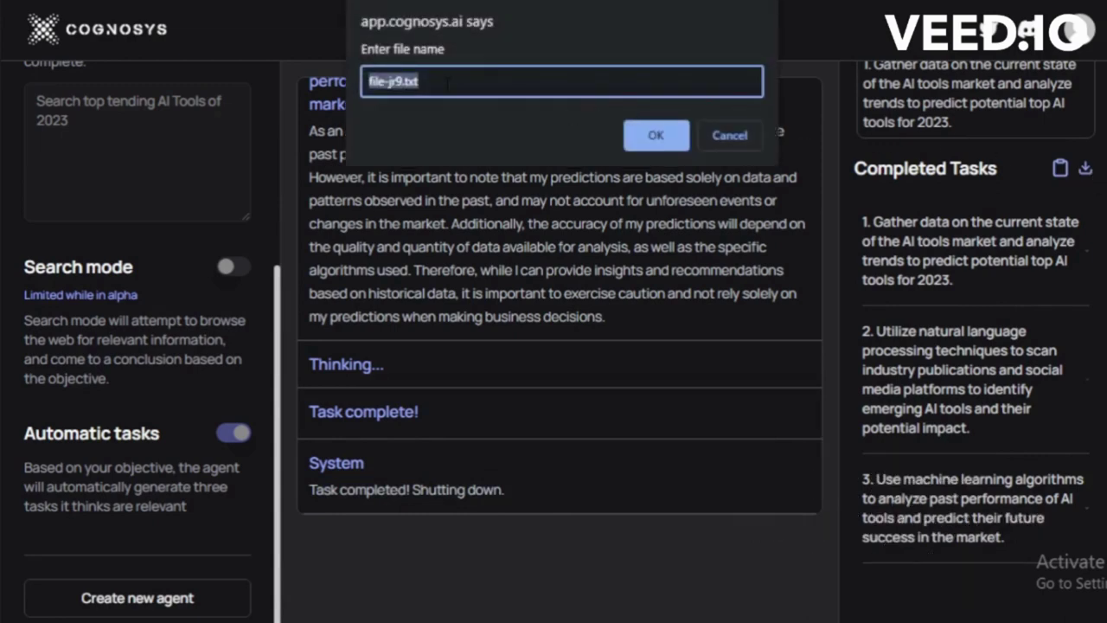
text(auto)
key(BackSpace)
key(BackSpace)
key(BackSpace)
key(BackSpace)
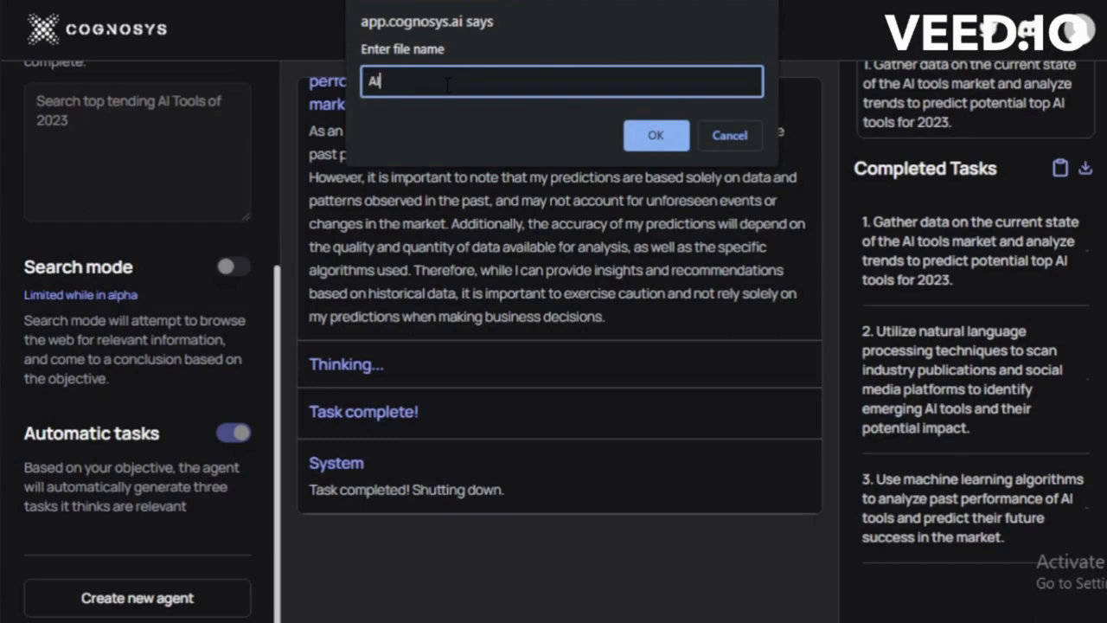
text(AIGPT)
click(648, 134)
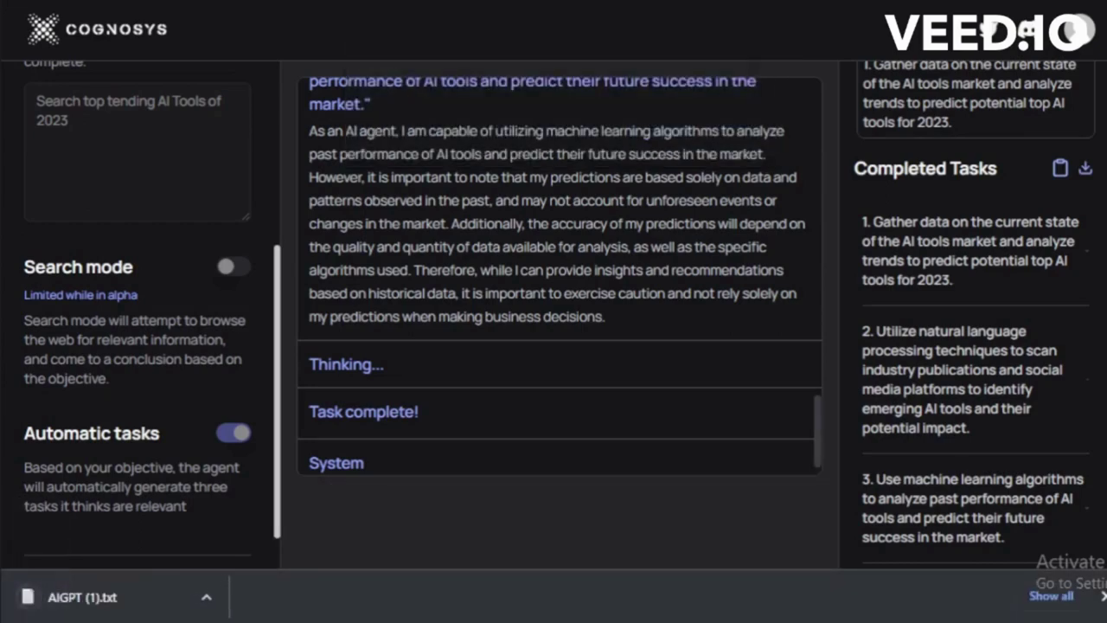
Open the downloaded AIGPT (1).txt file and read its opening paragraph and the first listed AI tool entry
click(90, 599)
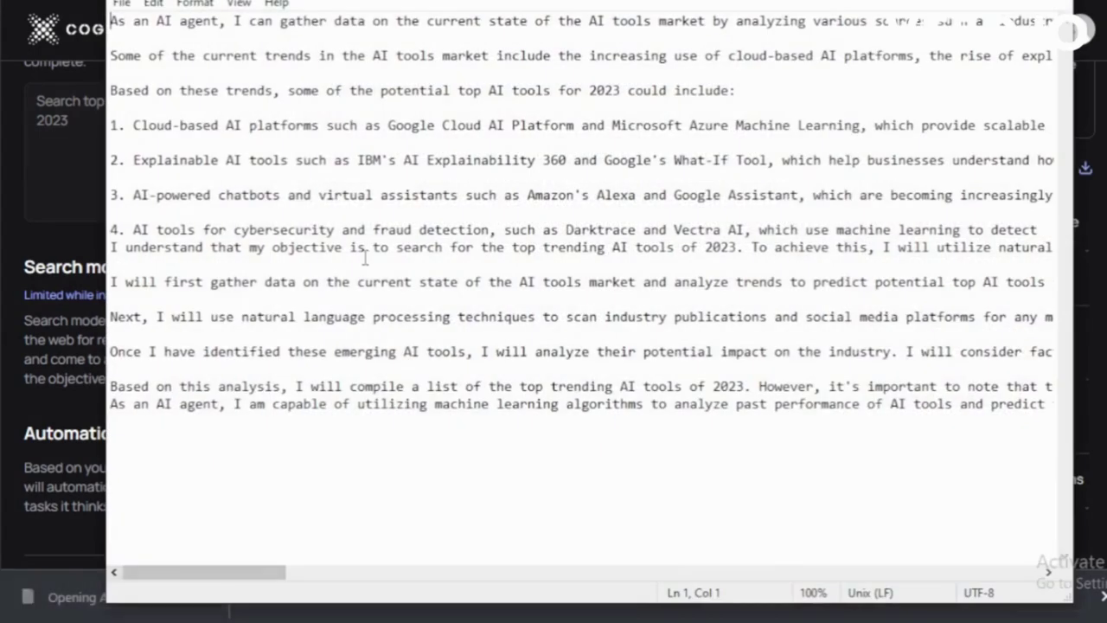
drag(111, 25, 449, 33)
drag(546, 33, 831, 34)
drag(995, 33, 1071, 31)
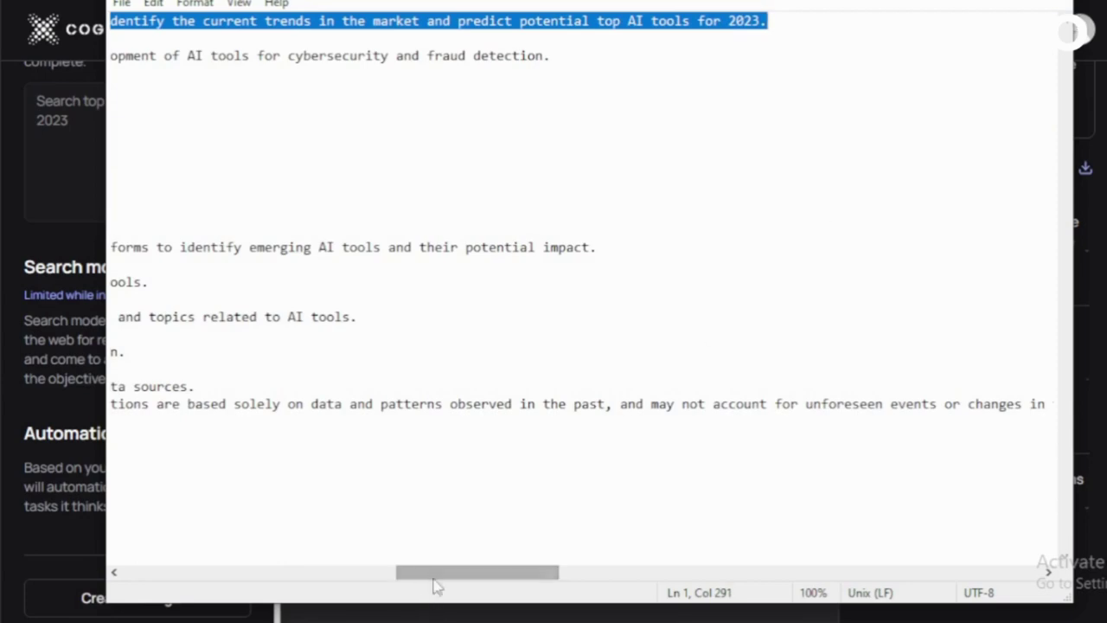
drag(435, 573, 145, 573)
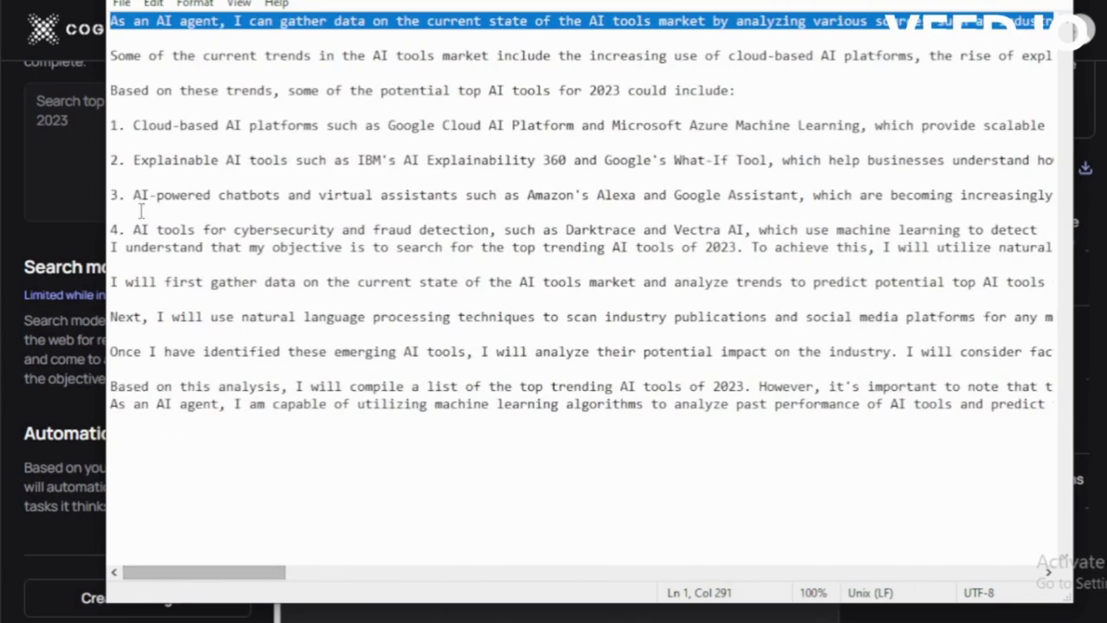
drag(133, 125, 868, 127)
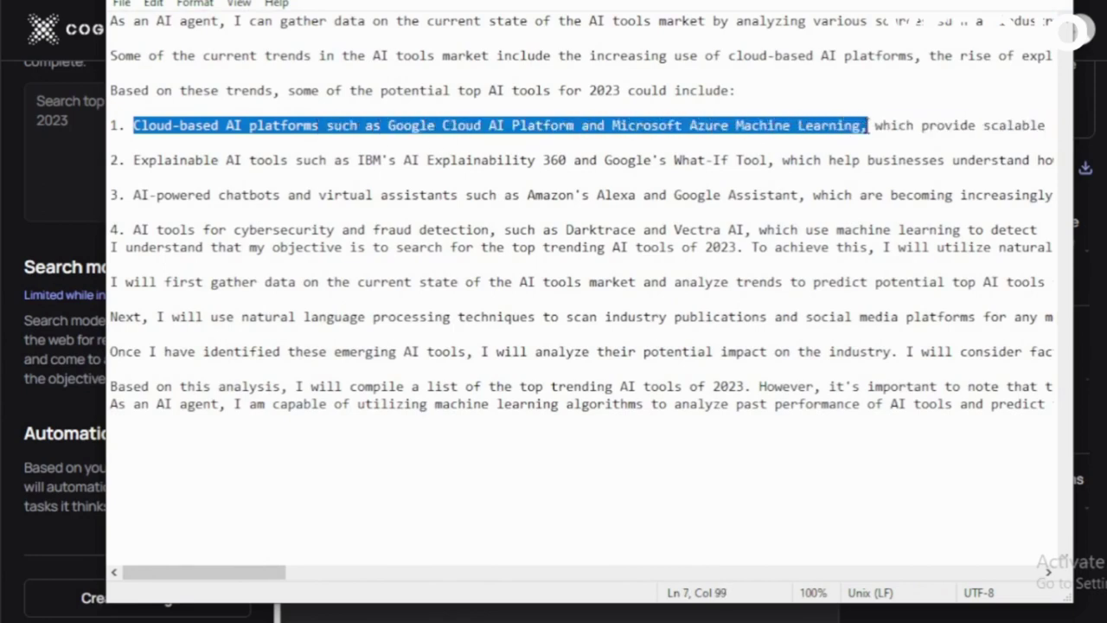